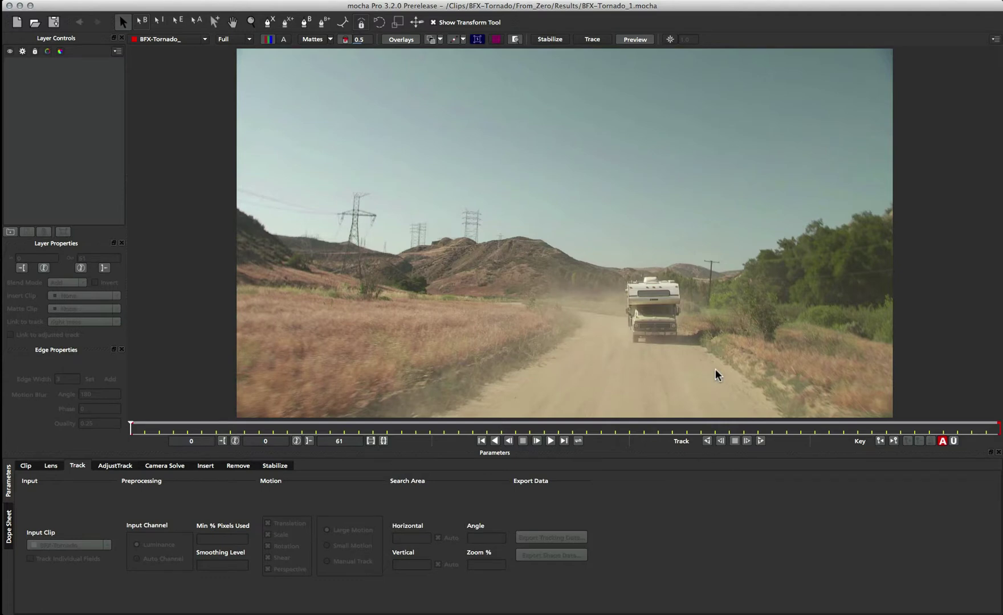
Review the camper footage across its first half and return to frame 0.
left_click(173, 428)
mouse_move(173, 429)
left_mouse_down()
mouse_move(940, 432)
mouse_move(135, 421)
mouse_move(820, 446)
mouse_move(233, 436)
mouse_move(770, 443)
mouse_move(82, 421)
left_mouse_up()
left_click_drag(129, 427, 587, 426)
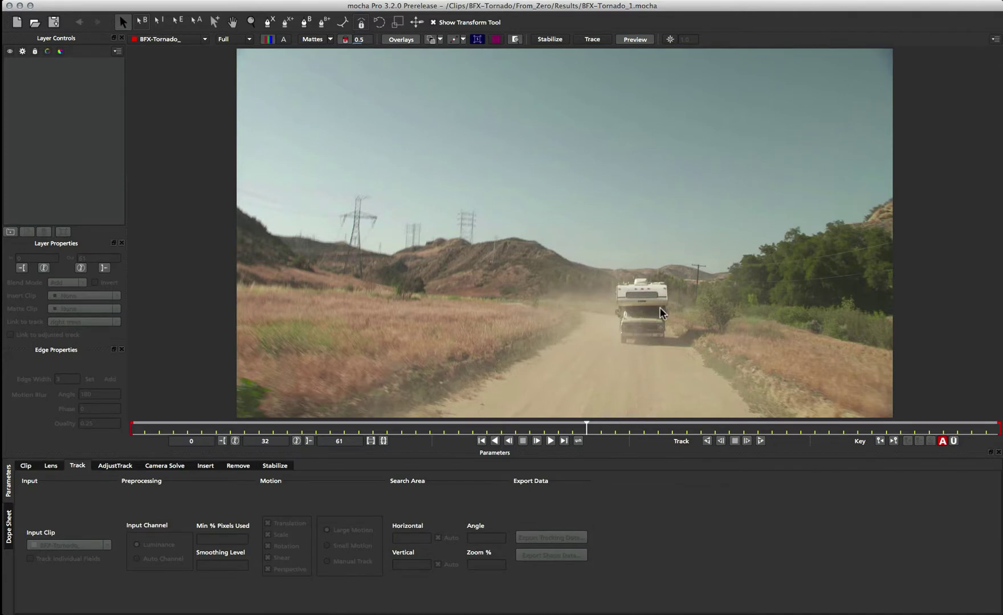
left_click_drag(586, 428, 122, 436)
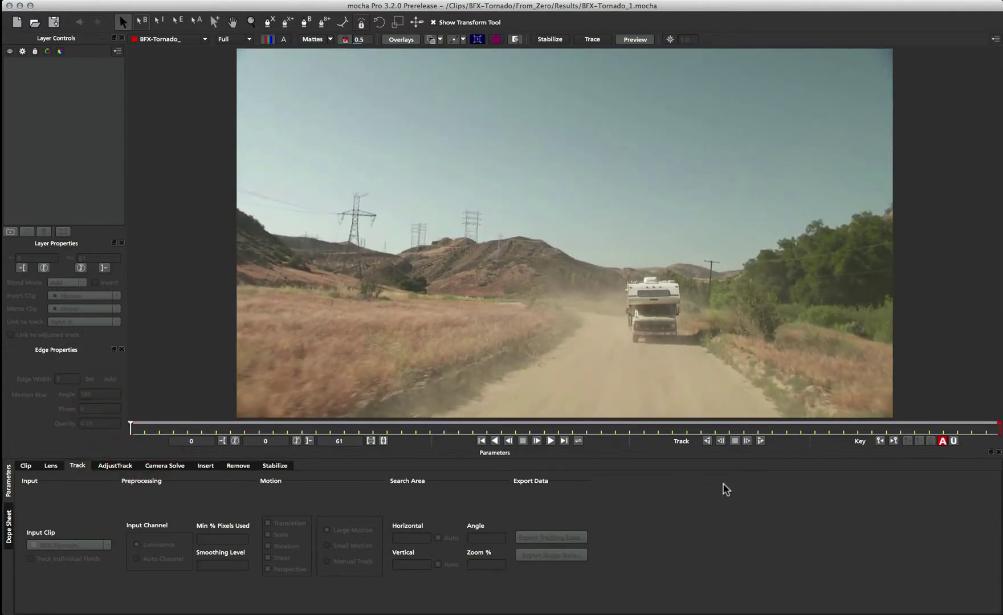
Draw a closed X-spline around the dirt road in front of the camper and shift its near right point slightly outward.
key("z")
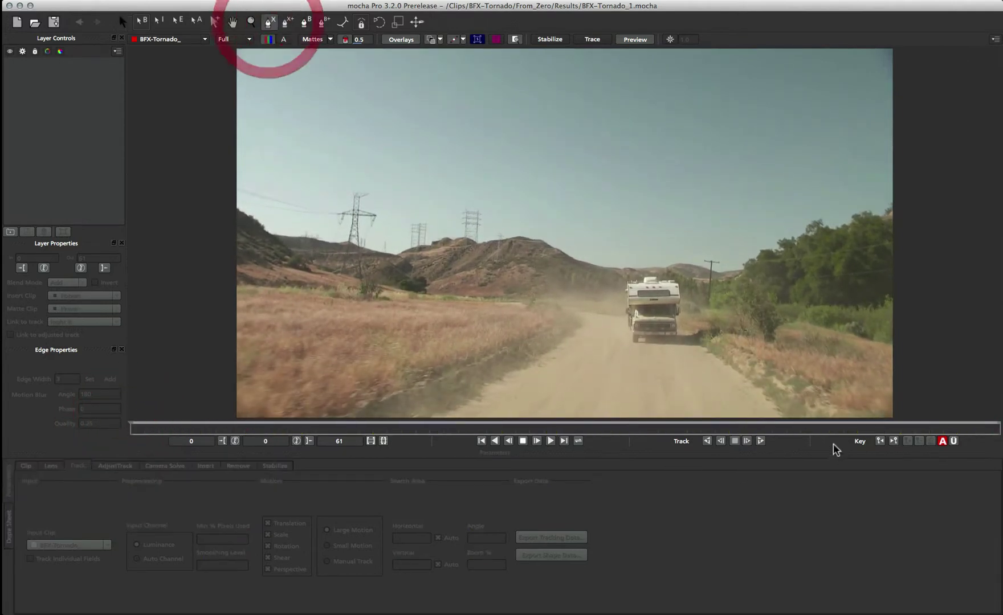
left_click(727, 357)
left_click(524, 353)
left_click(420, 410)
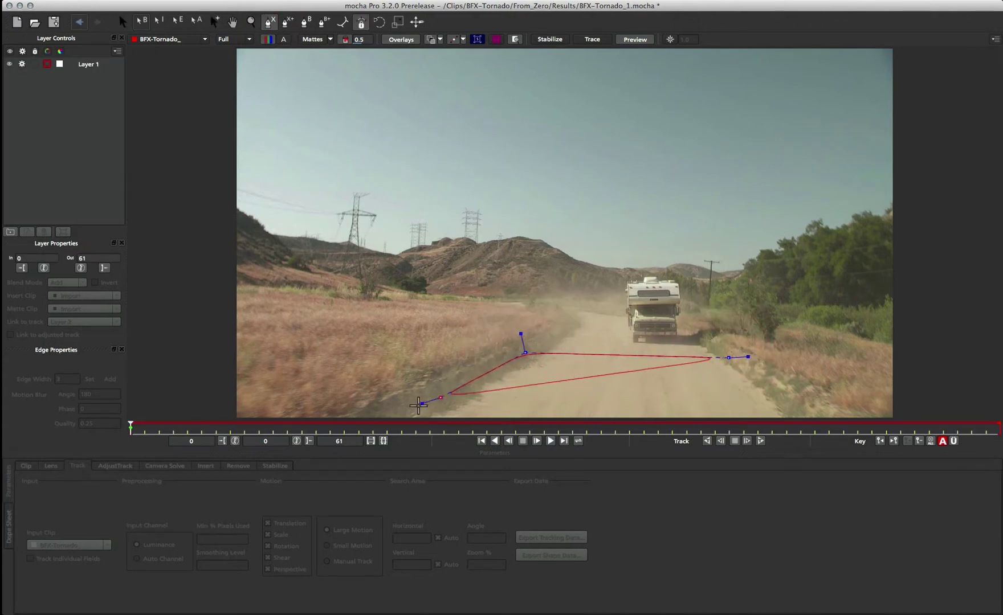
left_click(402, 419)
left_click(625, 420)
left_click(791, 419)
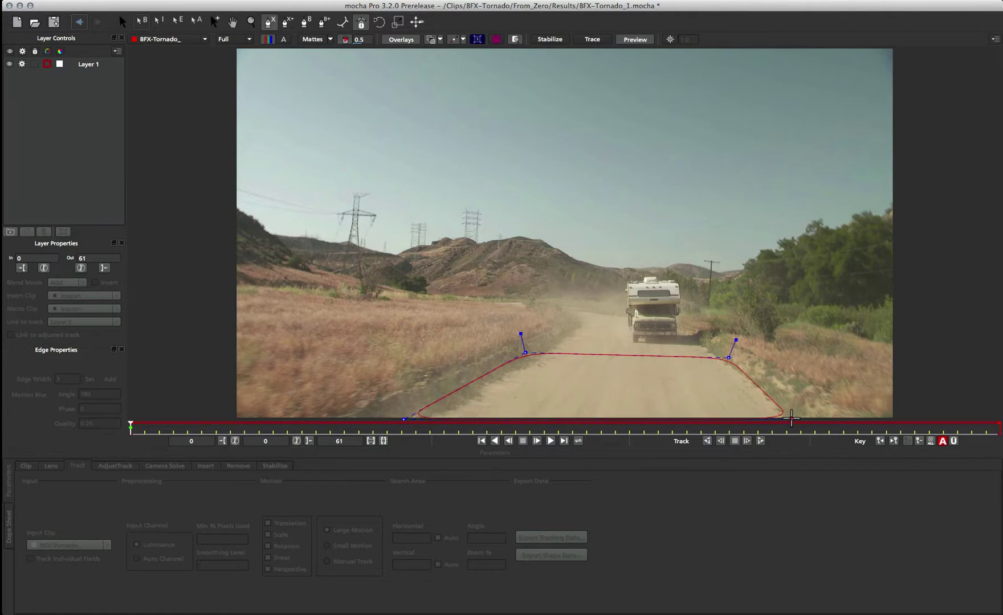
right_click(791, 419)
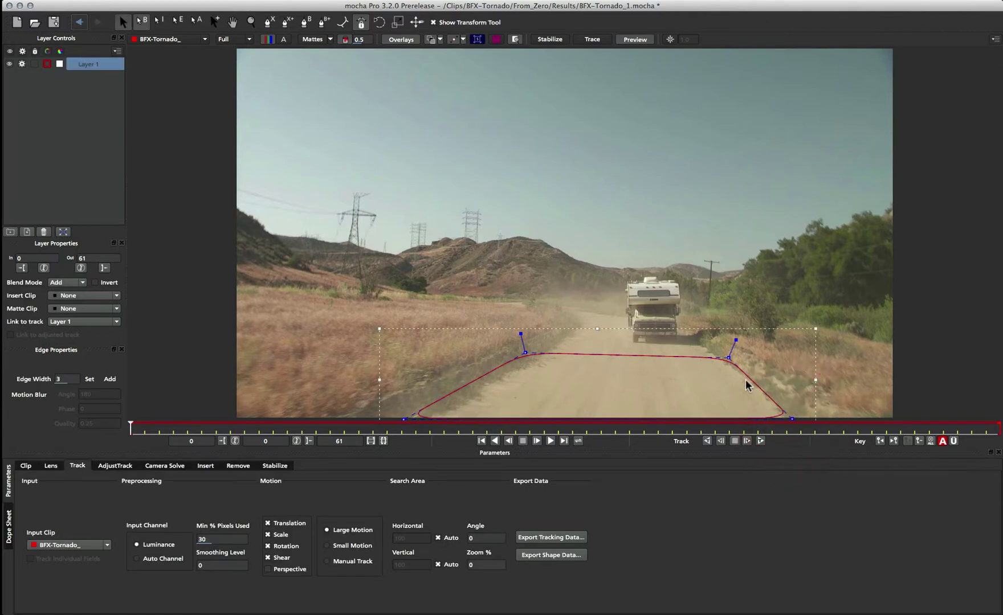
left_click_drag(792, 419, 797, 419)
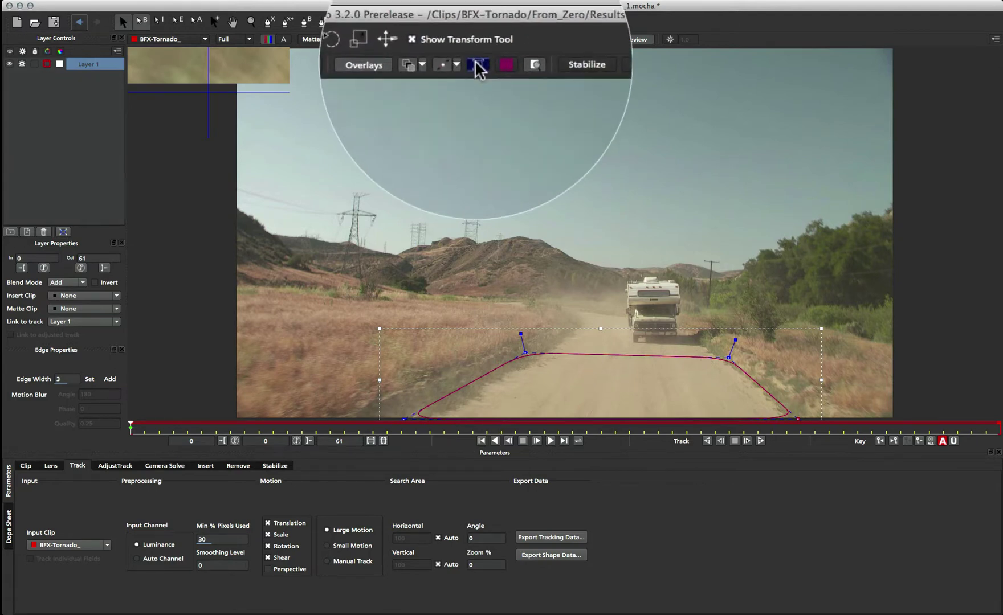
Show the planar surface for Layer 1 and pull its two far corners inward to follow the road's perspective.
left_click(477, 39)
left_click_drag(451, 361, 552, 361)
left_click_drag(745, 359, 695, 361)
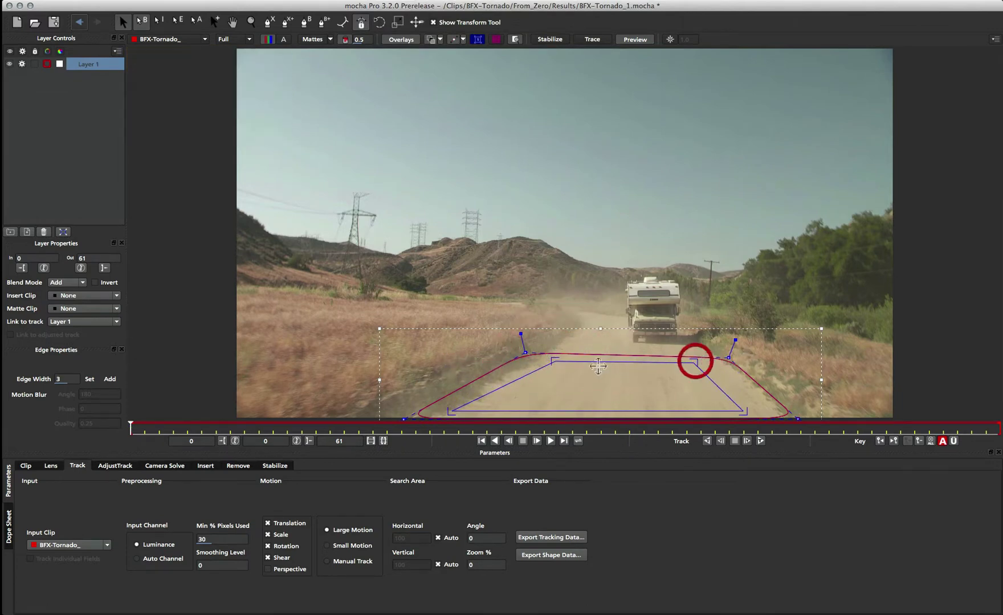
left_click_drag(552, 361, 550, 359)
left_click_drag(696, 358, 700, 362)
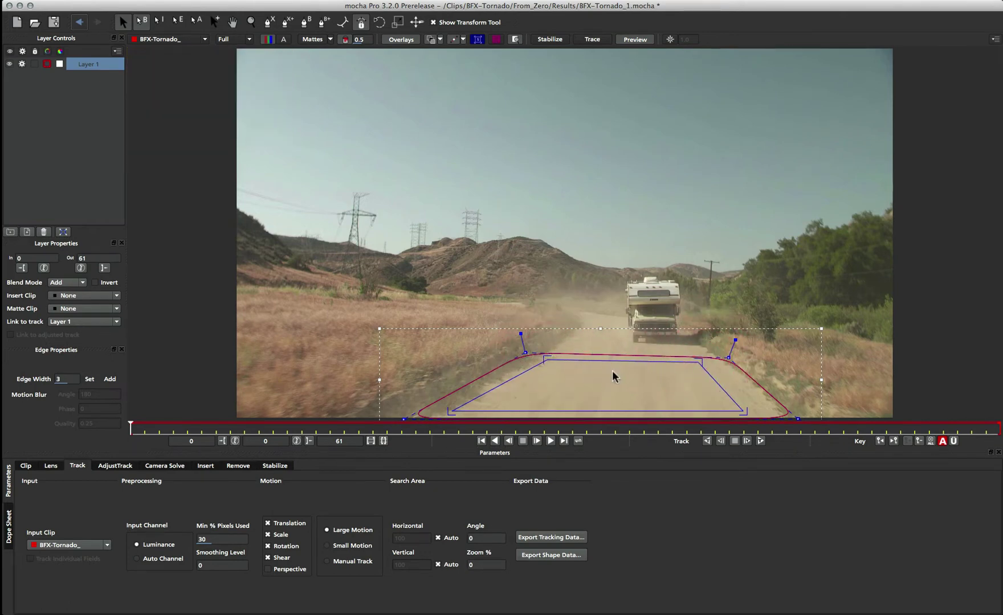
Narrow the planar surface within the road spline, raise its near edge slightly and fine-tune its far corners at the first frame.
left_click_drag(476, 399, 521, 393)
left_click_drag(718, 383, 694, 359)
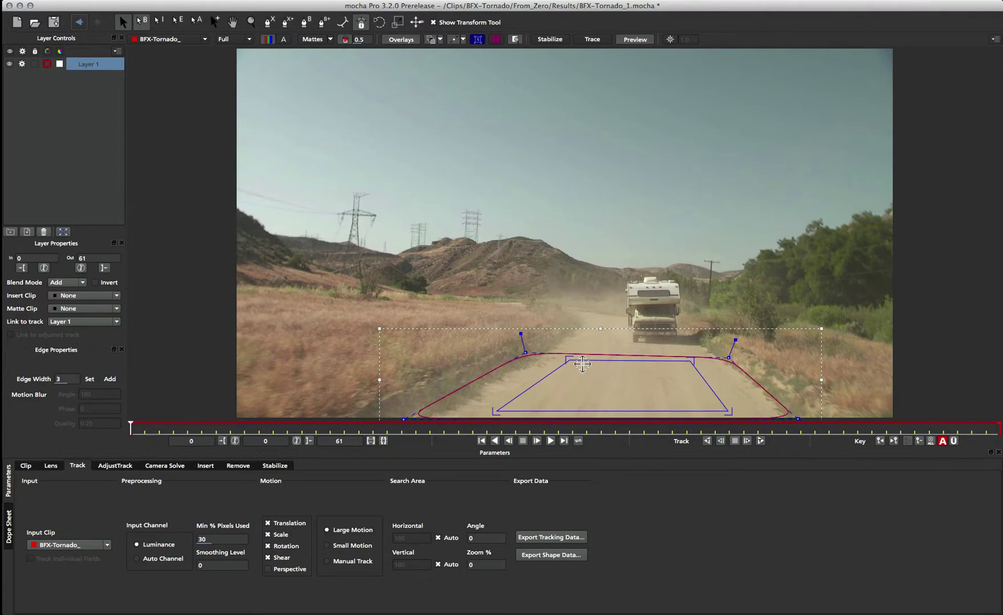
left_click_drag(568, 358, 570, 359)
left_click_drag(601, 411, 600, 405)
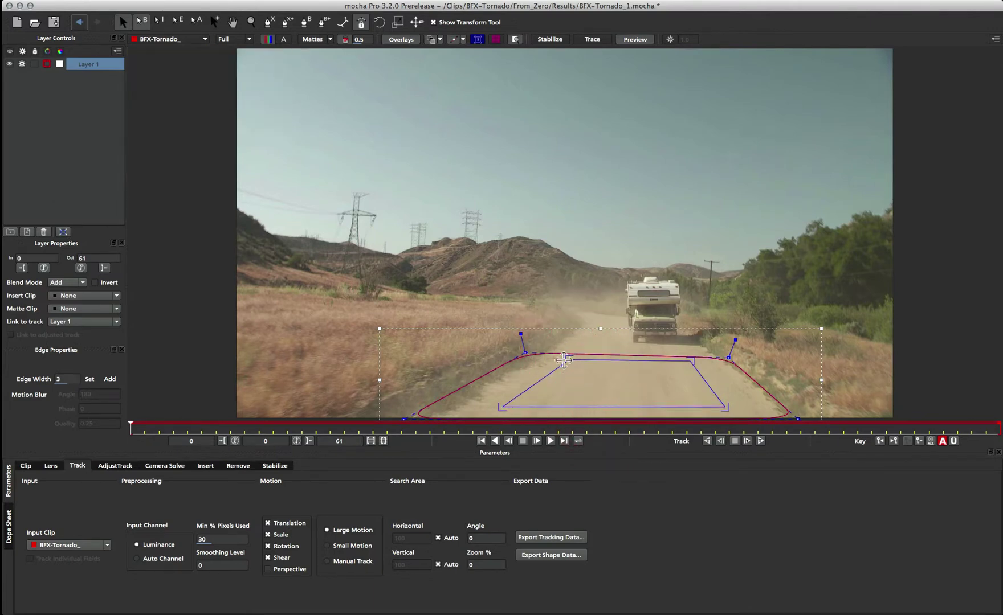
left_click_drag(564, 360, 566, 358)
left_click_drag(690, 363, 690, 362)
key("Right")
key("Right")
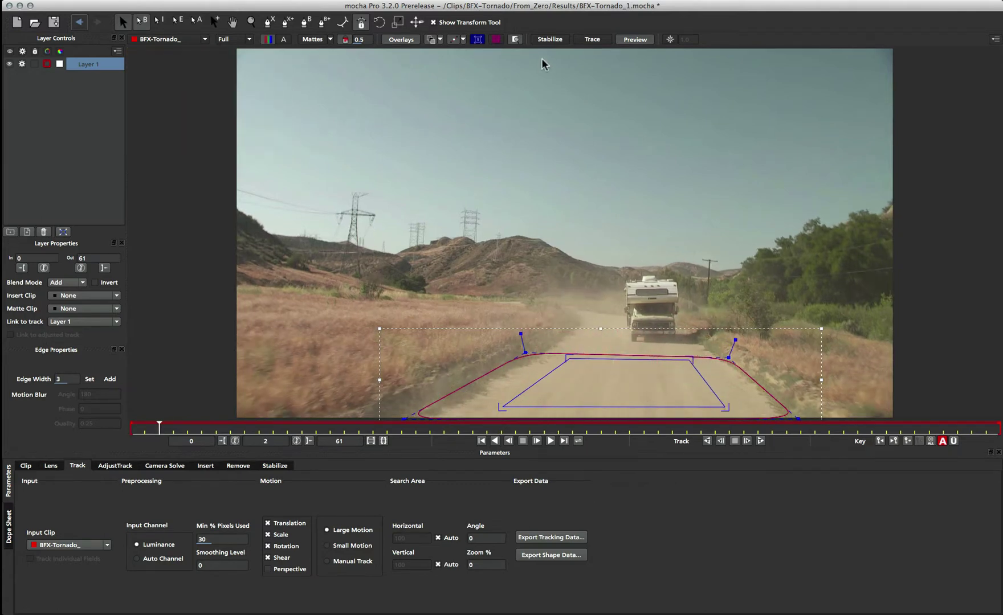
left_click(481, 441)
Show the perspective grid and adjust the surface's far corners until the grid lies flat on the road.
left_click(496, 39)
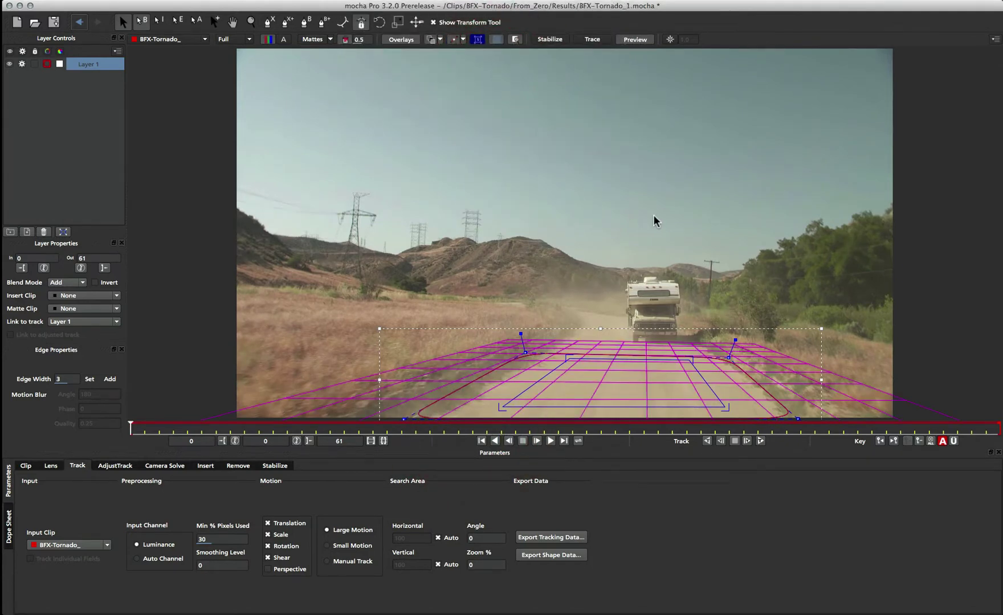
left_click_drag(689, 361, 689, 359)
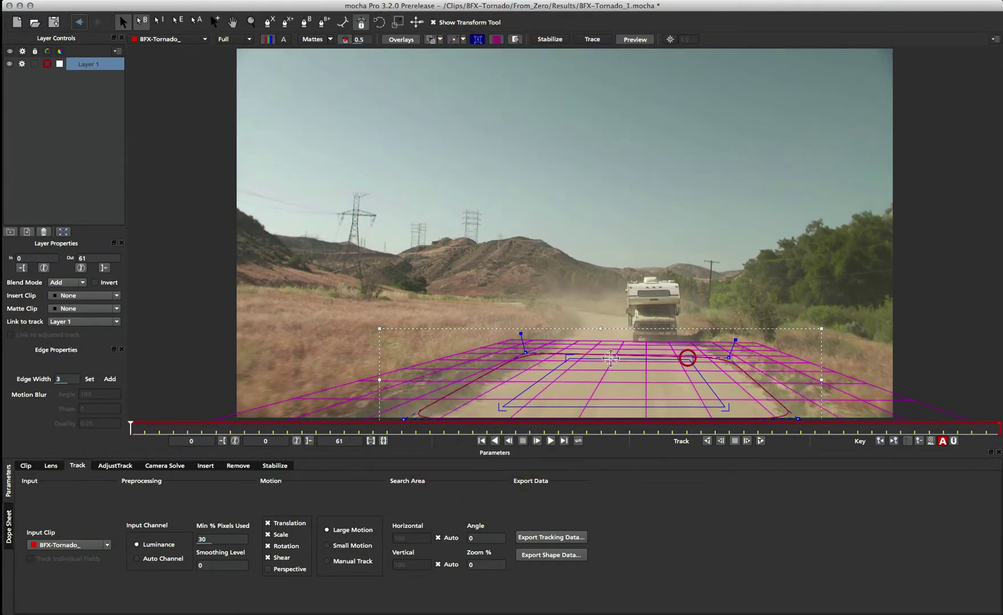
left_click(563, 357)
mouse_move(563, 357)
left_mouse_down()
mouse_move(612, 298)
mouse_move(611, 368)
mouse_move(603, 215)
mouse_move(607, 320)
mouse_move(596, 367)
mouse_move(556, 364)
left_mouse_up()
left_click_drag(696, 365, 698, 364)
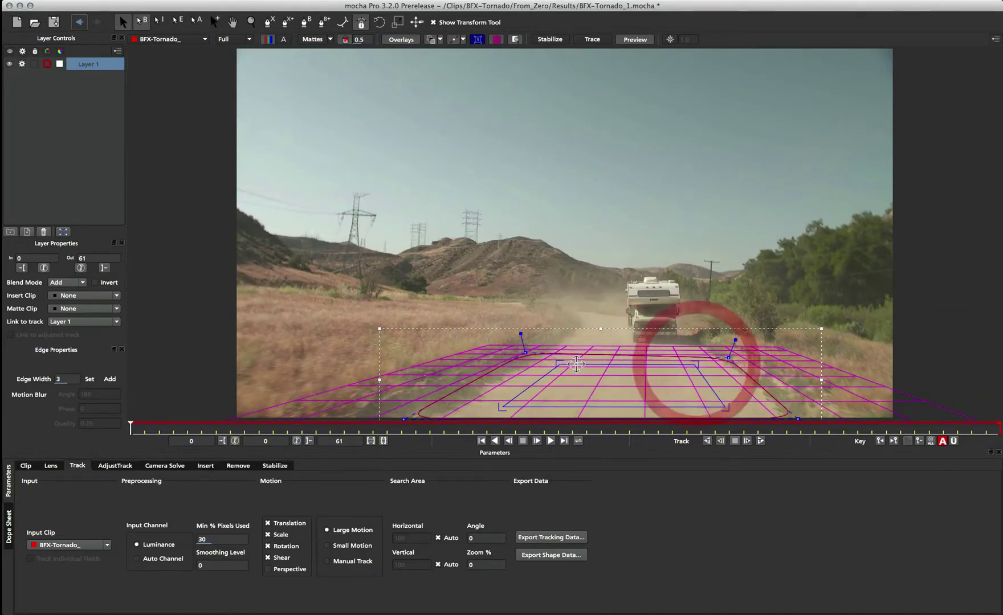
left_click_drag(561, 363, 559, 361)
left_click_drag(692, 364, 692, 363)
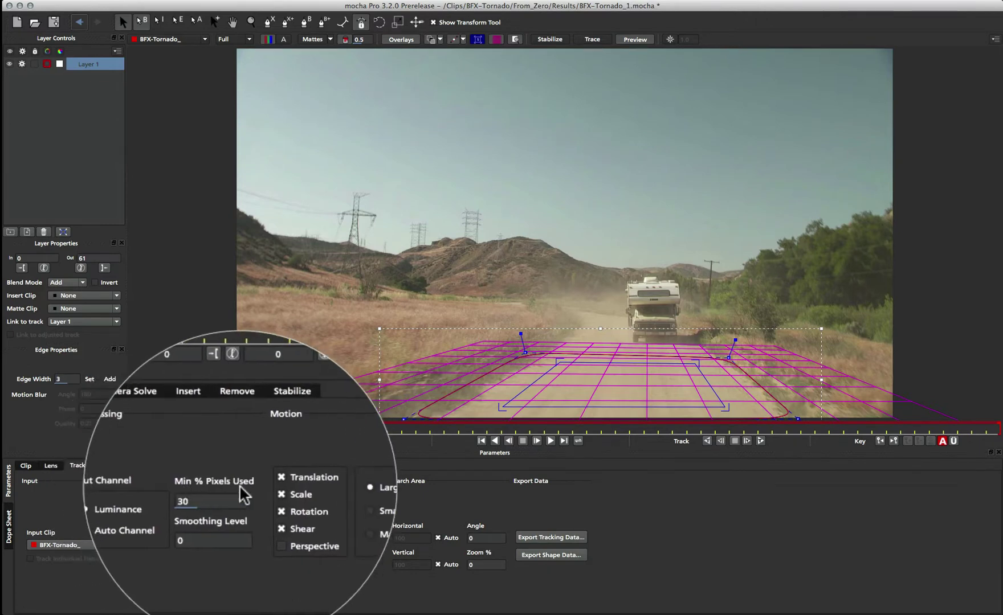
Set Min % Pixels Used to 90 and enable Perspective motion for tracking Layer 1.
double_click(214, 499)
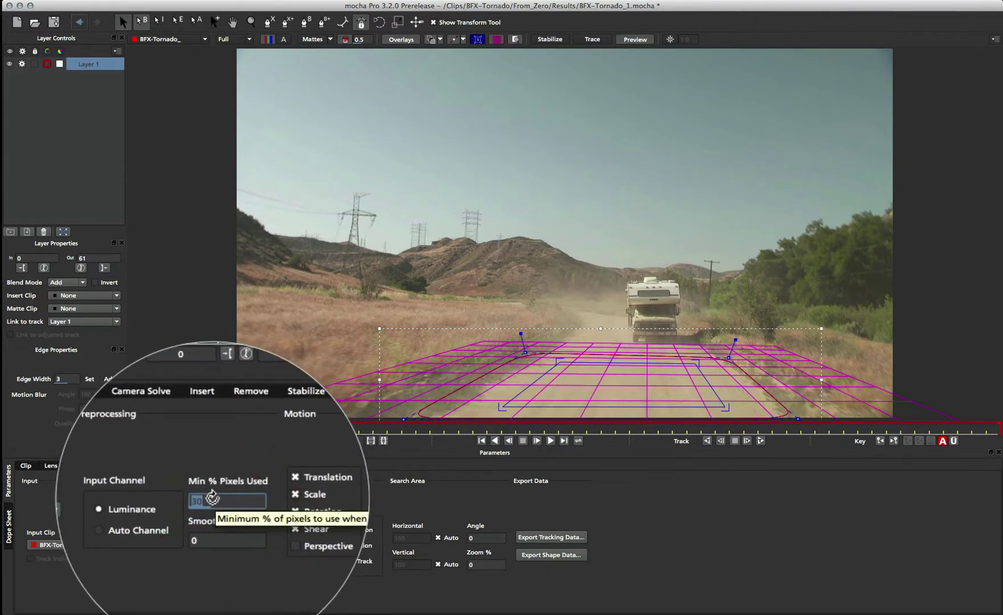
type("0")
key("Return")
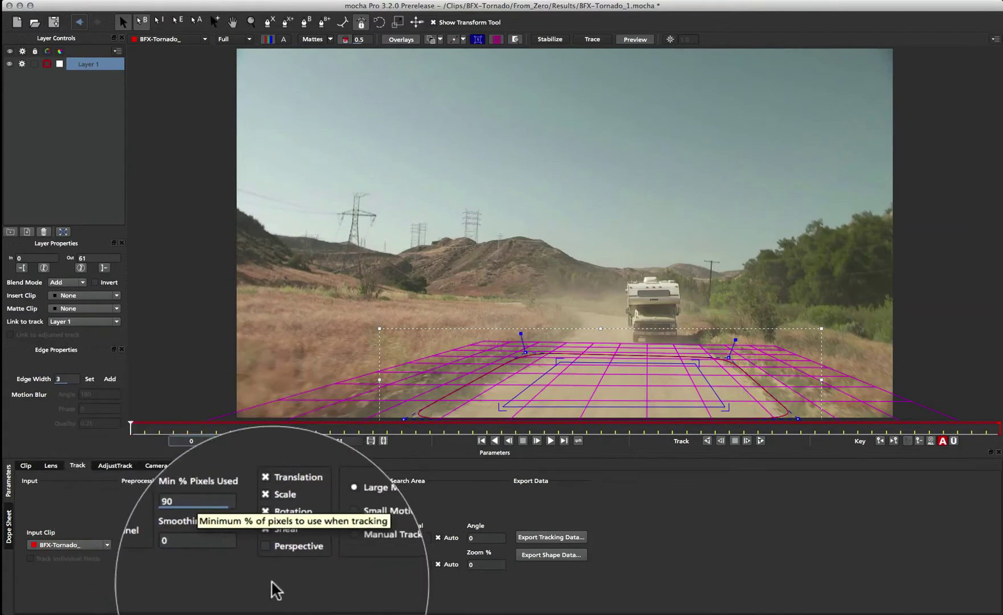
left_click(282, 548)
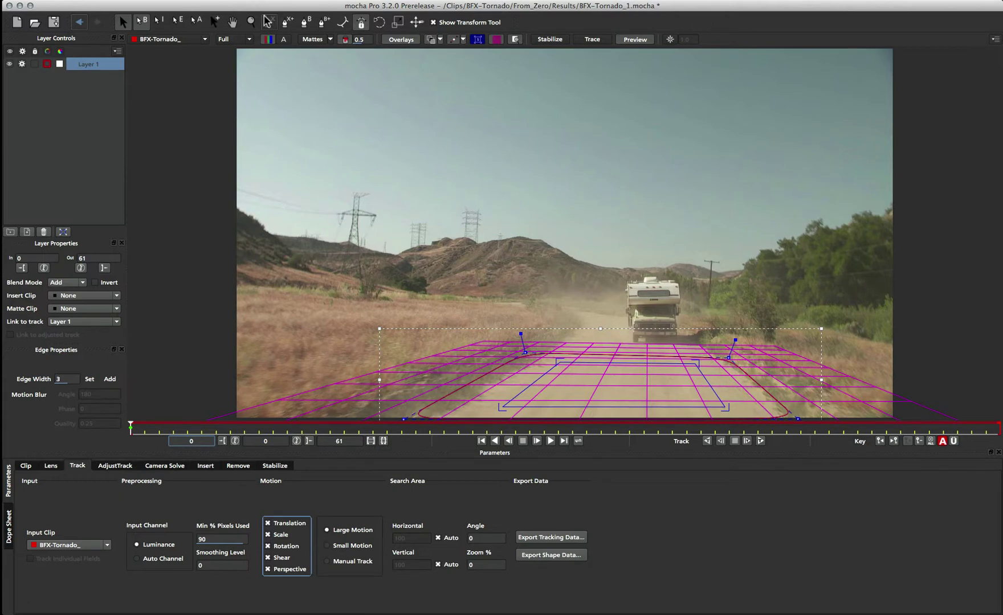
Preview the matte fill of the road shape and hide it again.
left_click(313, 39)
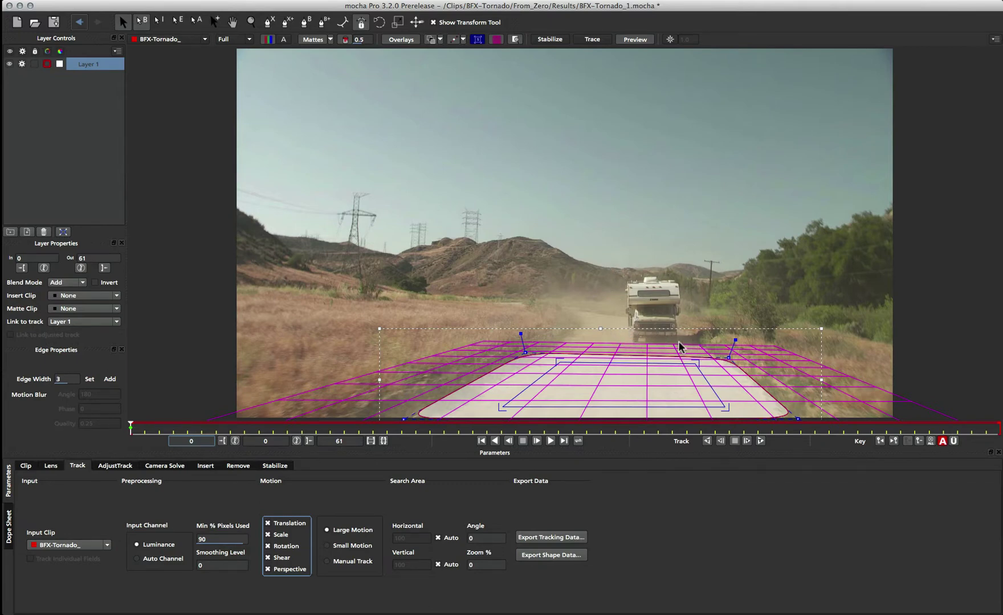
left_click(319, 40)
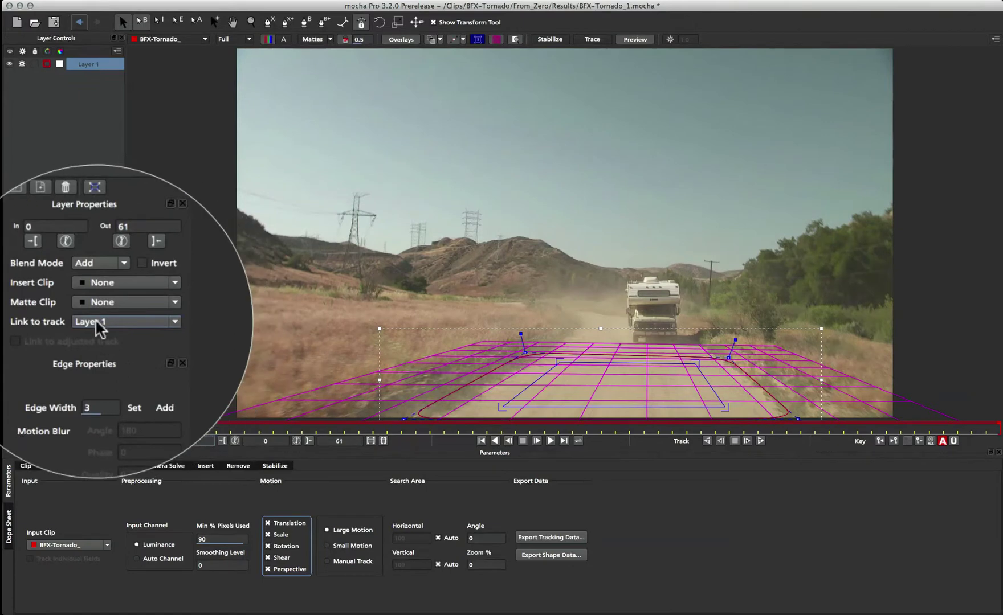
Rename Layer 1 to road and set its Link to track to None.
double_click(89, 64)
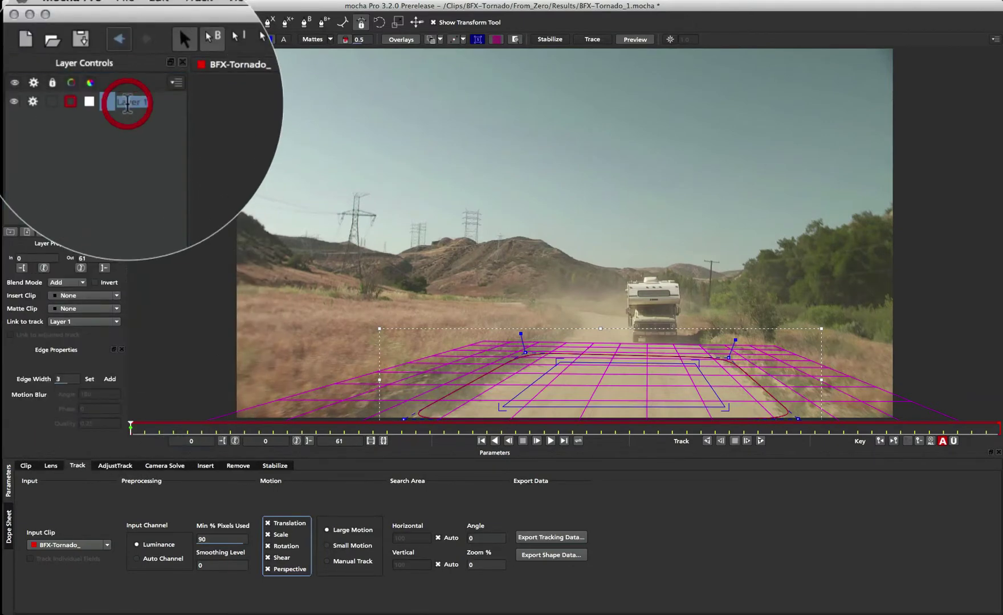
type("road")
key("Return")
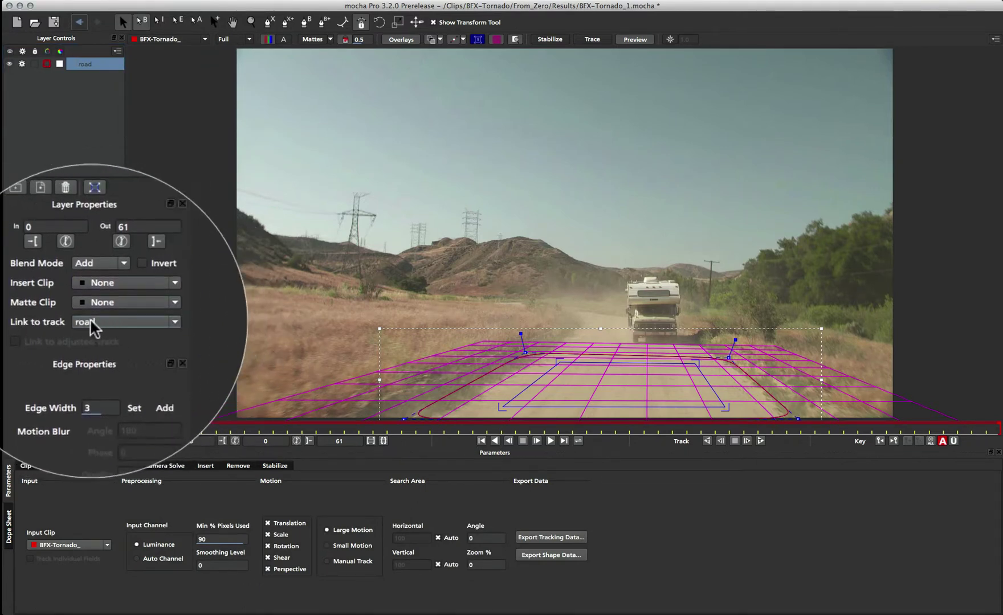
left_click(103, 323)
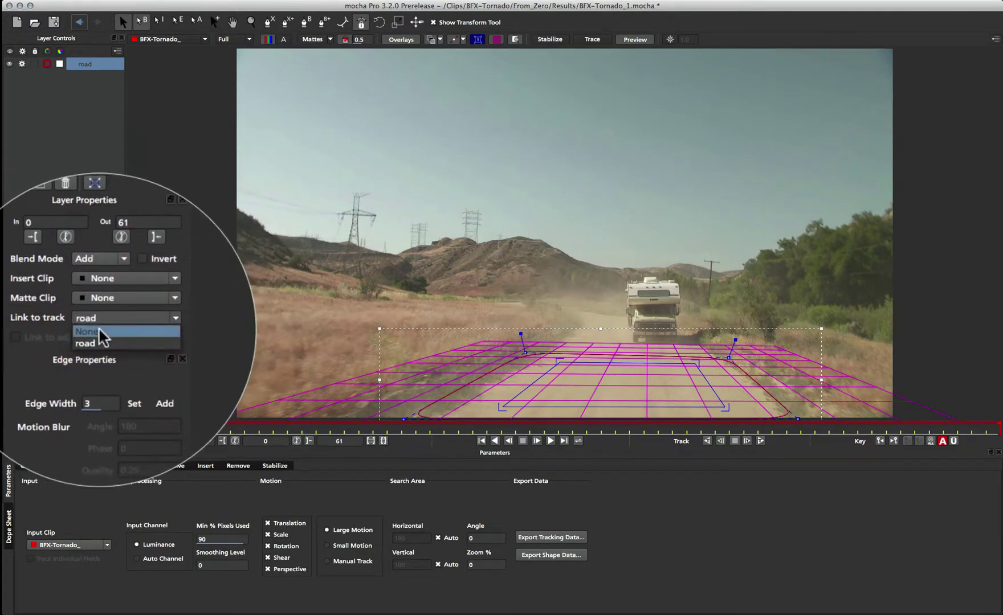
left_click(108, 337)
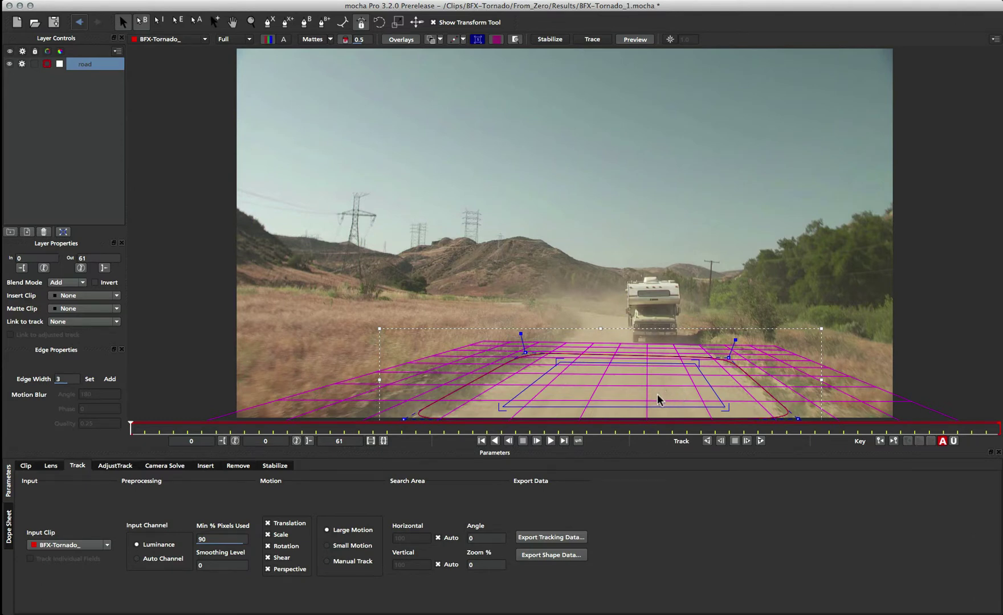
Track the road layer forward through the clip and show its matte, checking the result through frame 61.
left_click(760, 441)
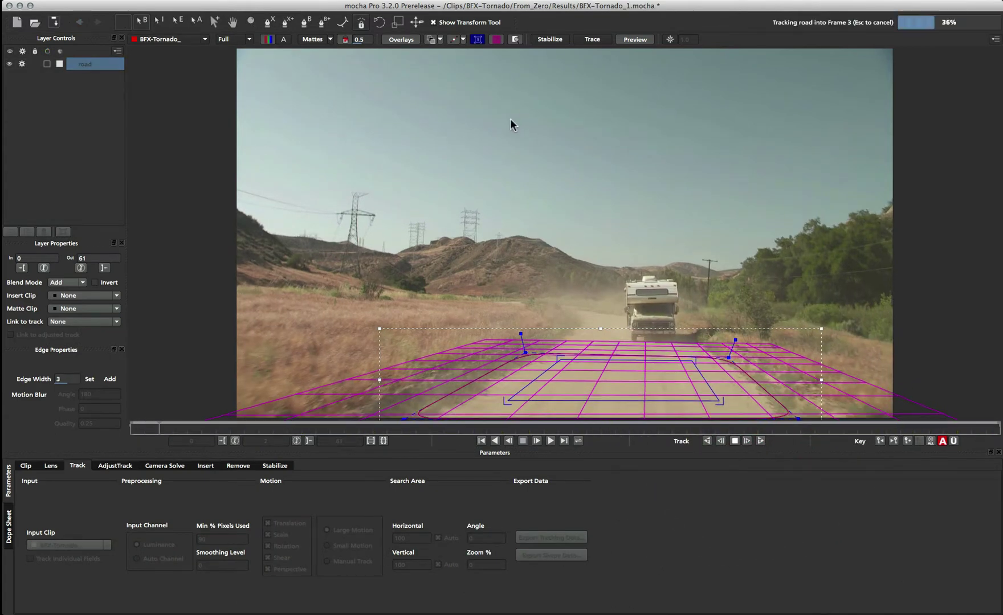
left_click(317, 39)
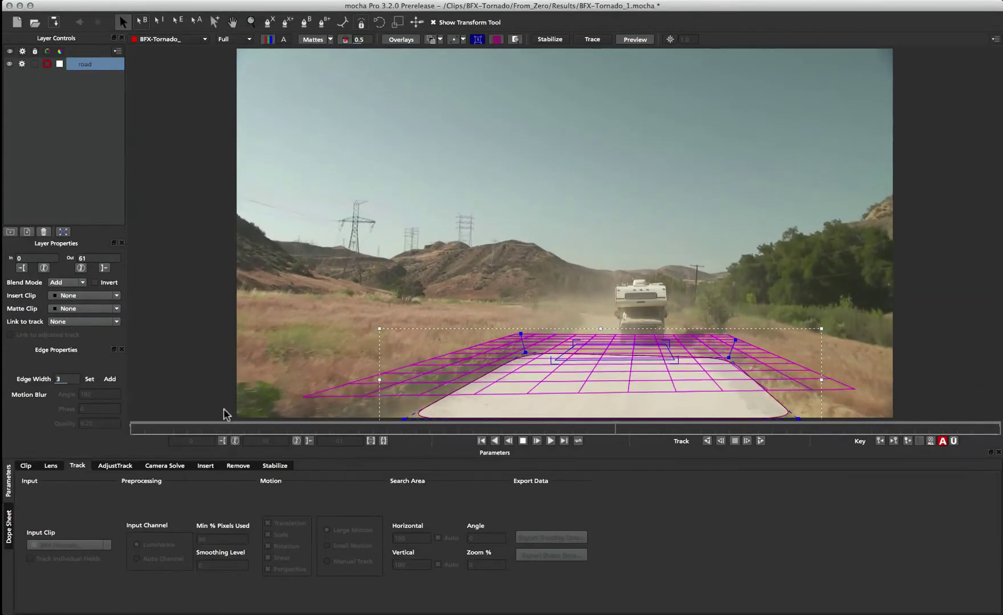
left_click(523, 441)
left_click_drag(598, 425, 1000, 425)
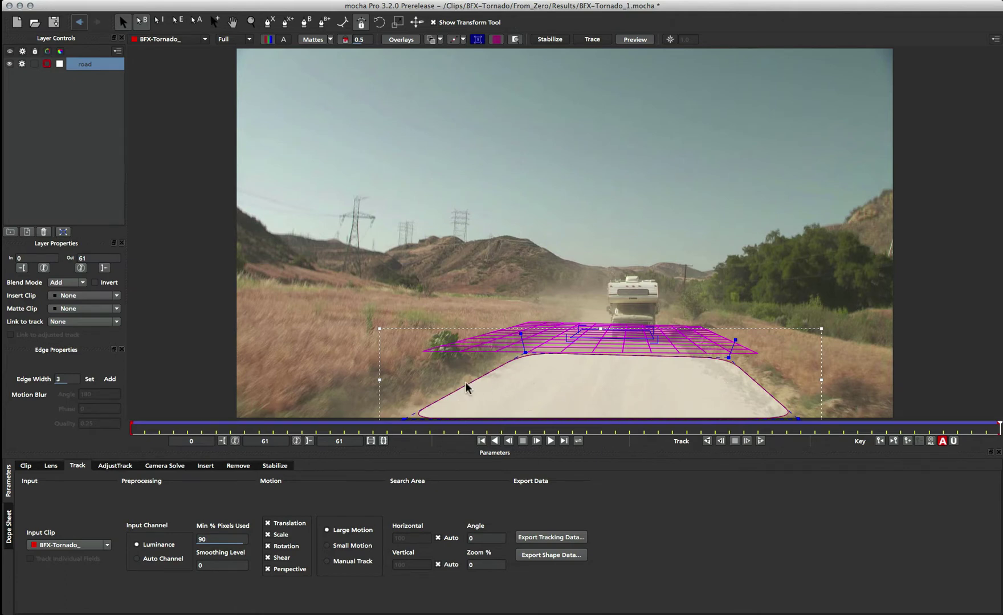
Link the road layer to the road track and go back to frame 5 to check the shape's movement.
left_click(74, 322)
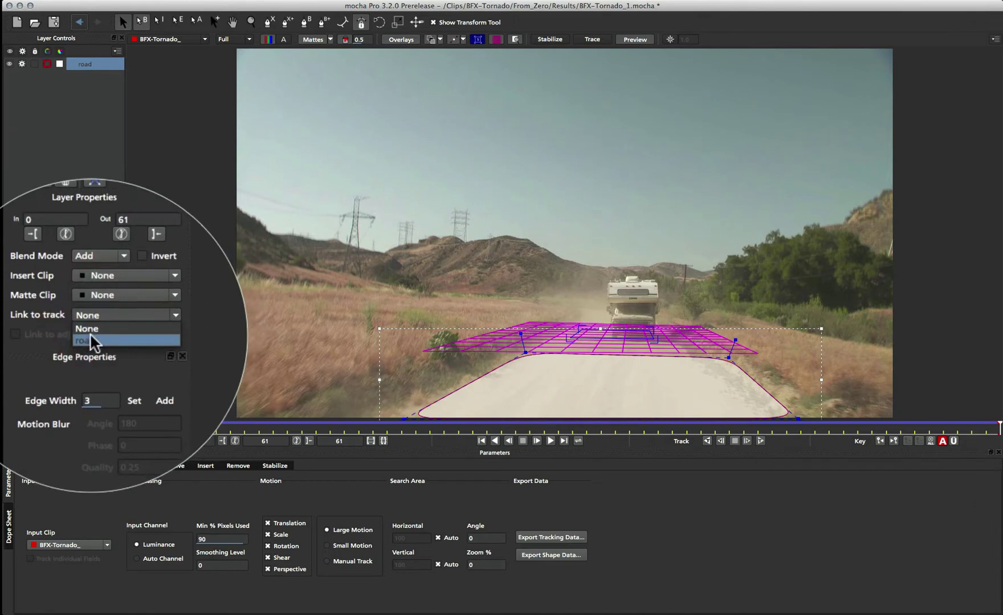
left_click(92, 340)
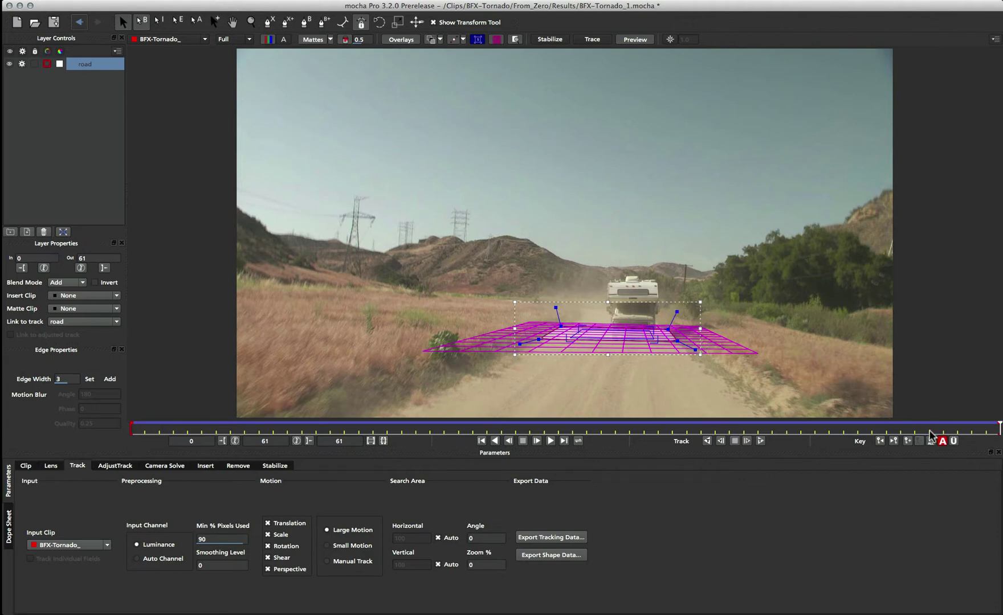
left_click_drag(996, 428, 199, 425)
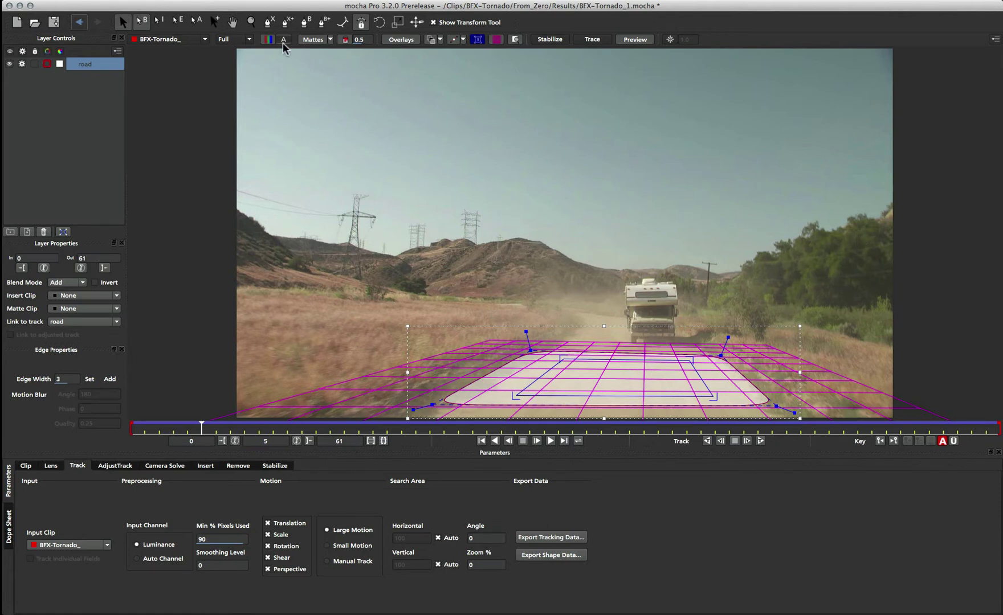
Draw a four-point X-spline around the trees along the right side of the road as a new layer.
left_click(269, 22)
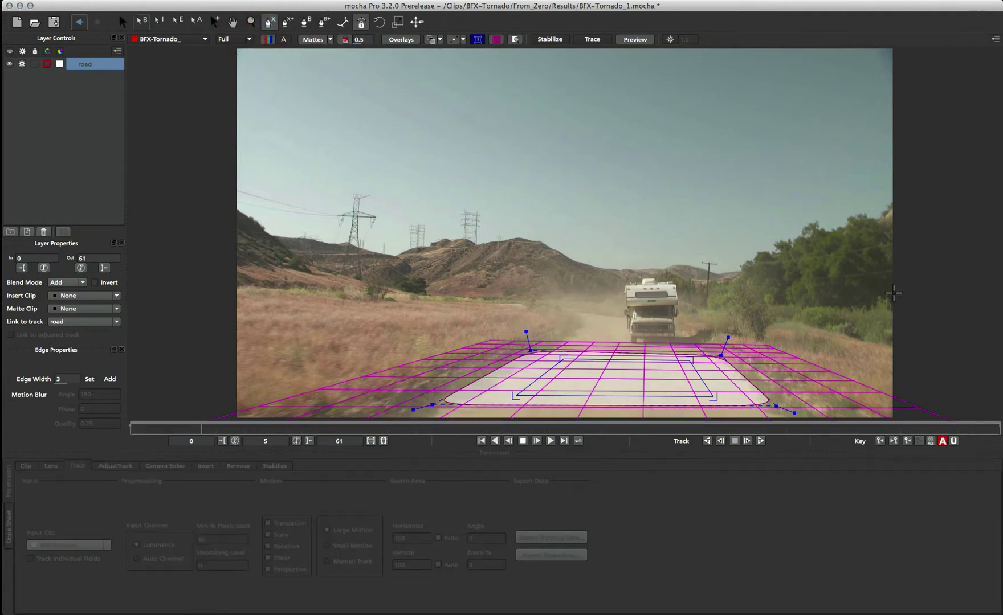
left_click(854, 236)
left_click(771, 253)
left_click(761, 301)
left_click(858, 305)
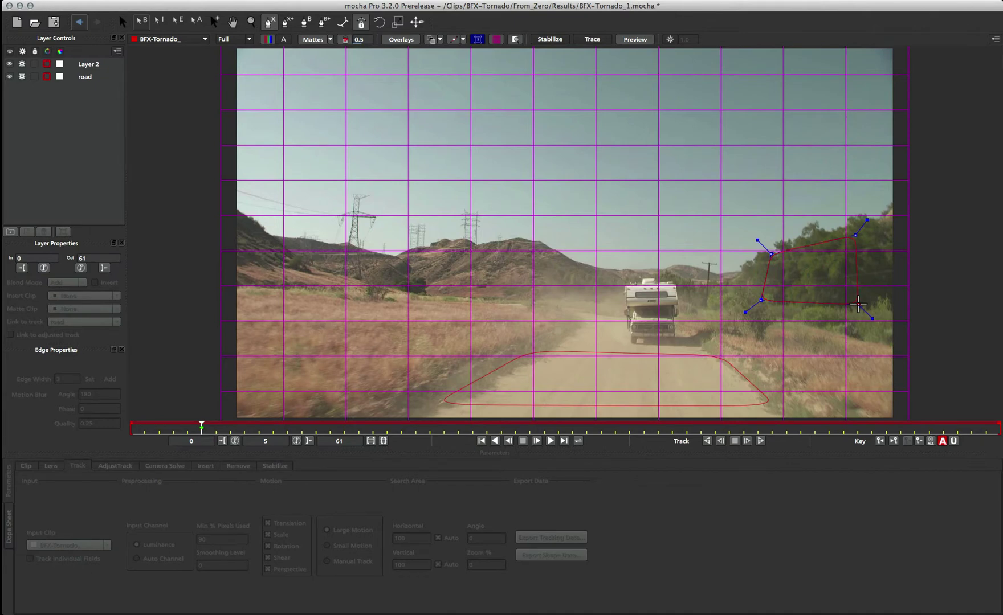
right_click(858, 305)
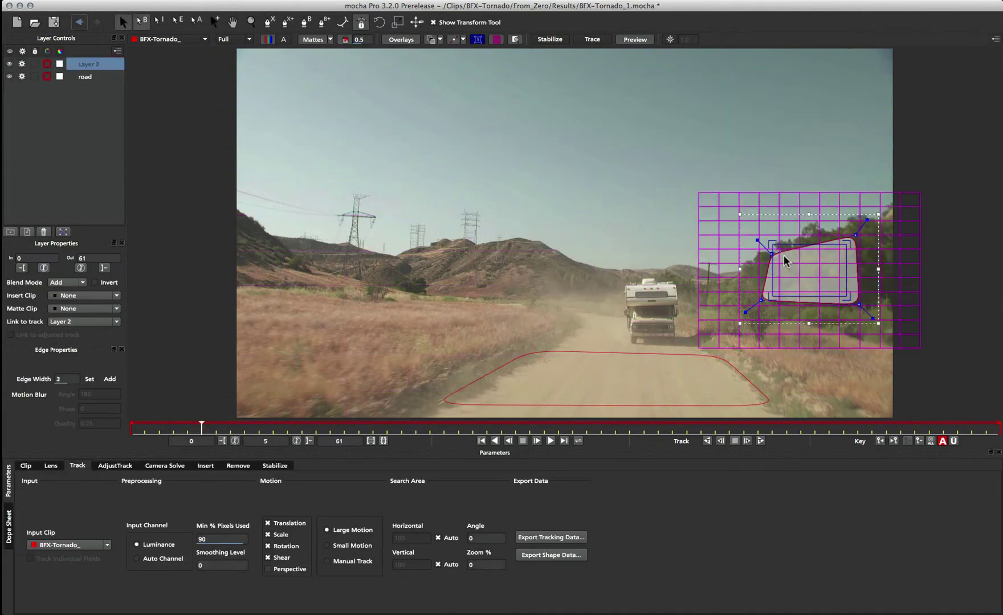
Align the four surface corners of the new layer with the perspective of the tree line beside the road.
left_click_drag(771, 243, 773, 256)
left_click_drag(773, 296, 776, 258)
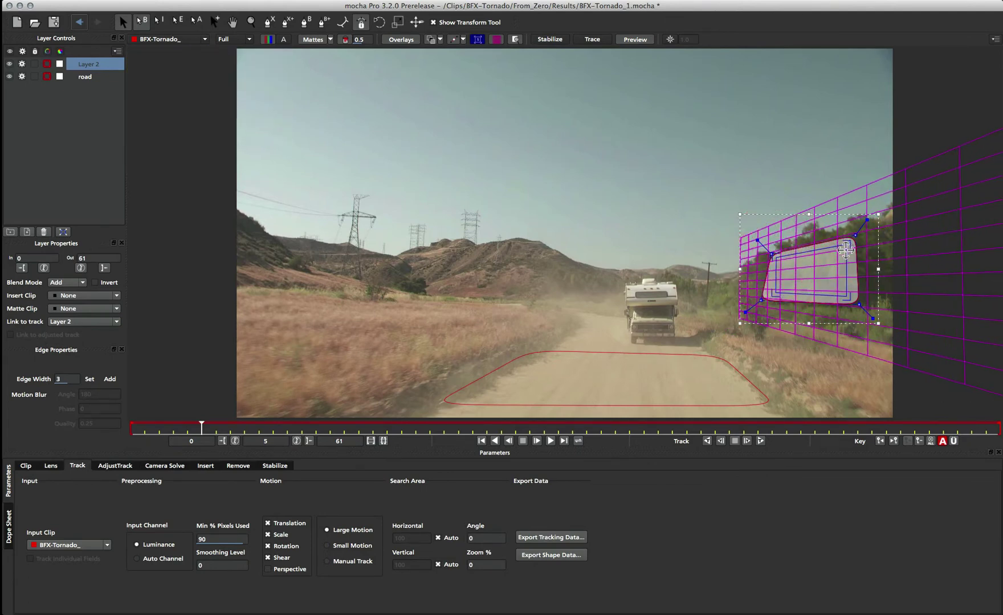
left_click_drag(845, 296, 845, 296)
left_click_drag(777, 257, 773, 293)
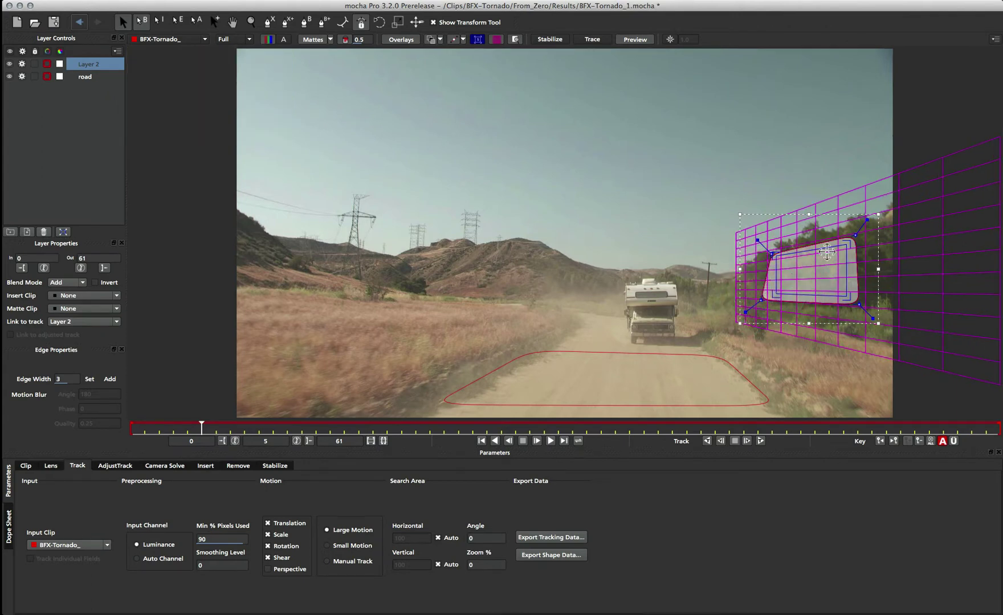
Go to frame 4, enable Perspective motion for the tree layer and rename the layer to trees.
key("Left")
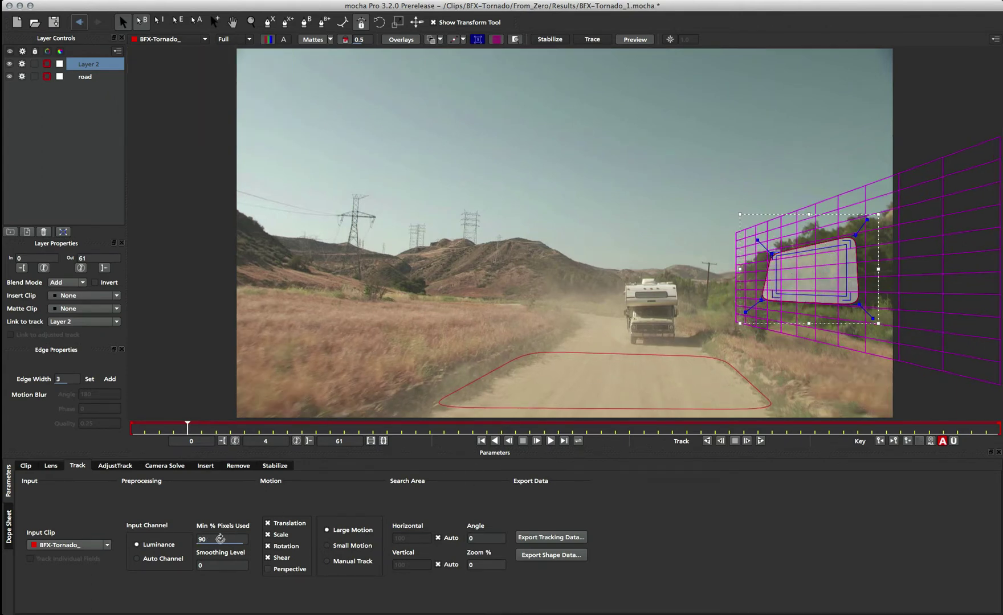
left_click(270, 569)
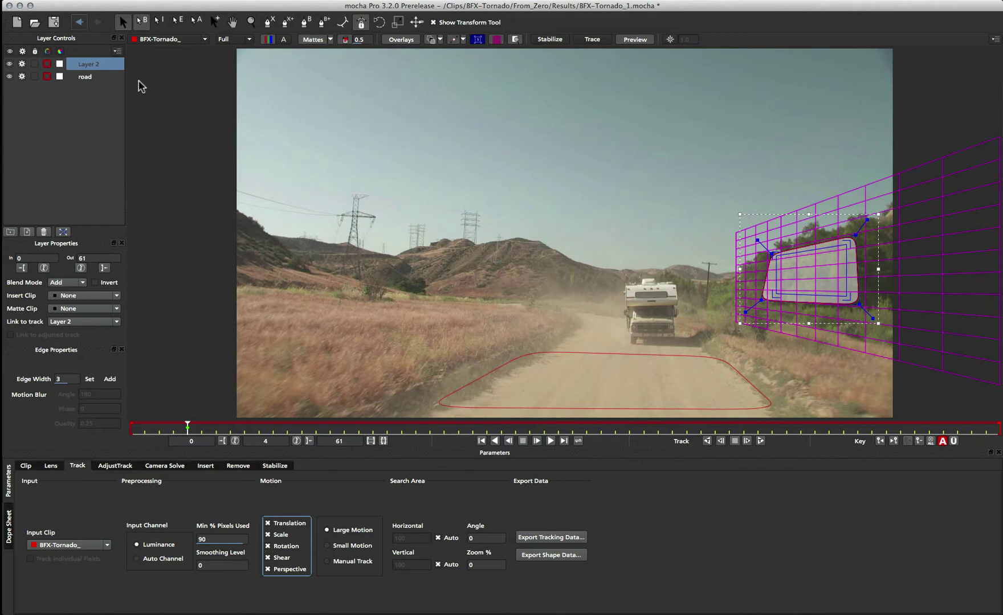
double_click(94, 64)
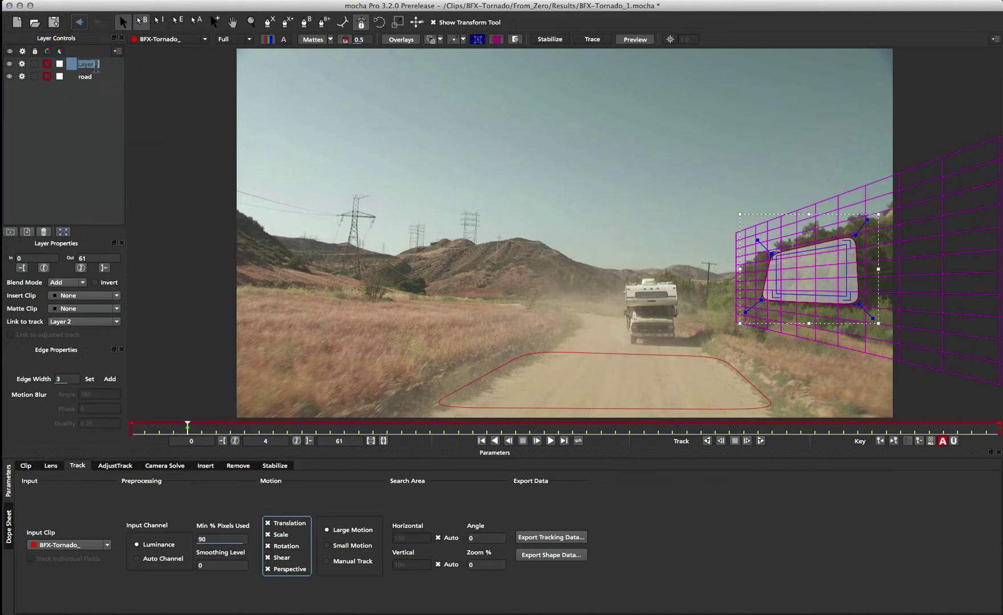
type("trees")
key("Return")
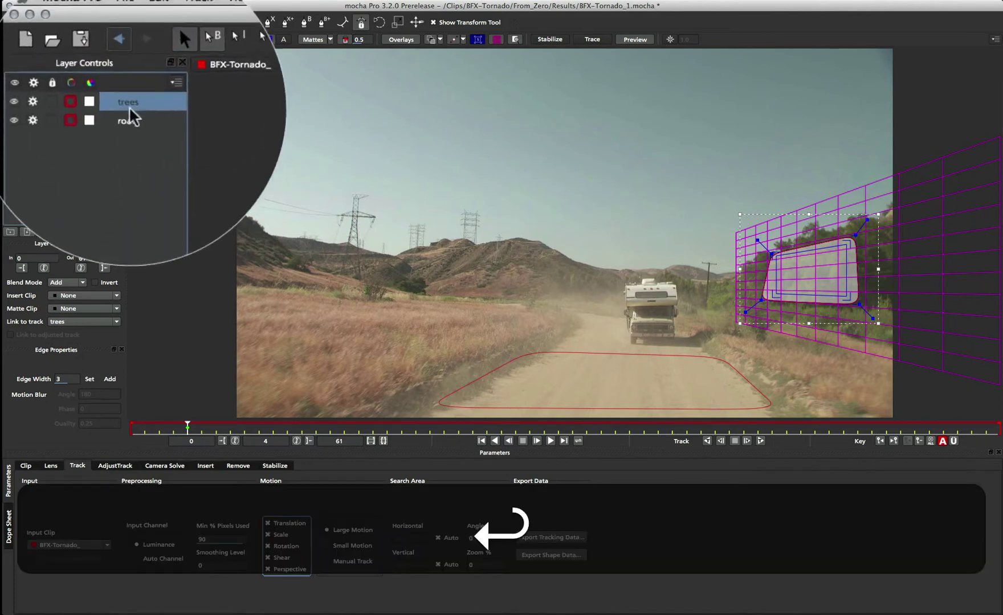
Turn off processing for the road layer, and track the trees layer backward to frame 0 and forward from frame 4.
left_click(31, 119)
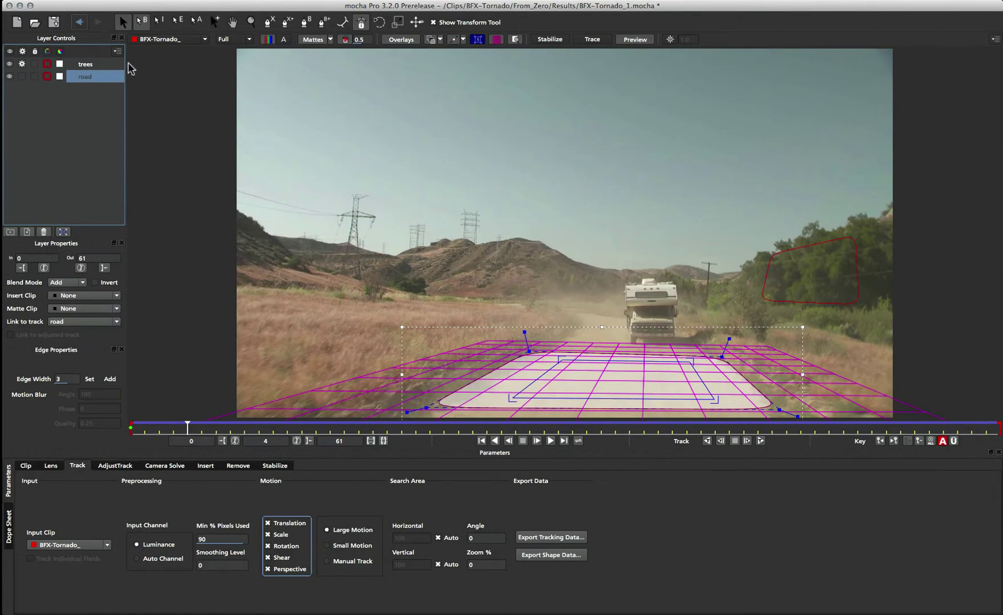
left_click(87, 67)
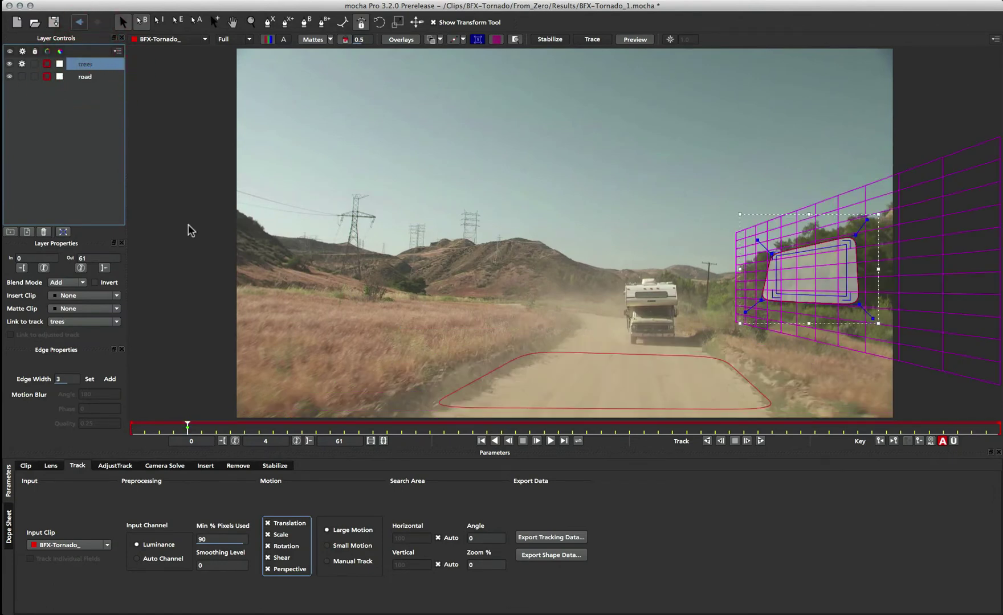
left_click(707, 441)
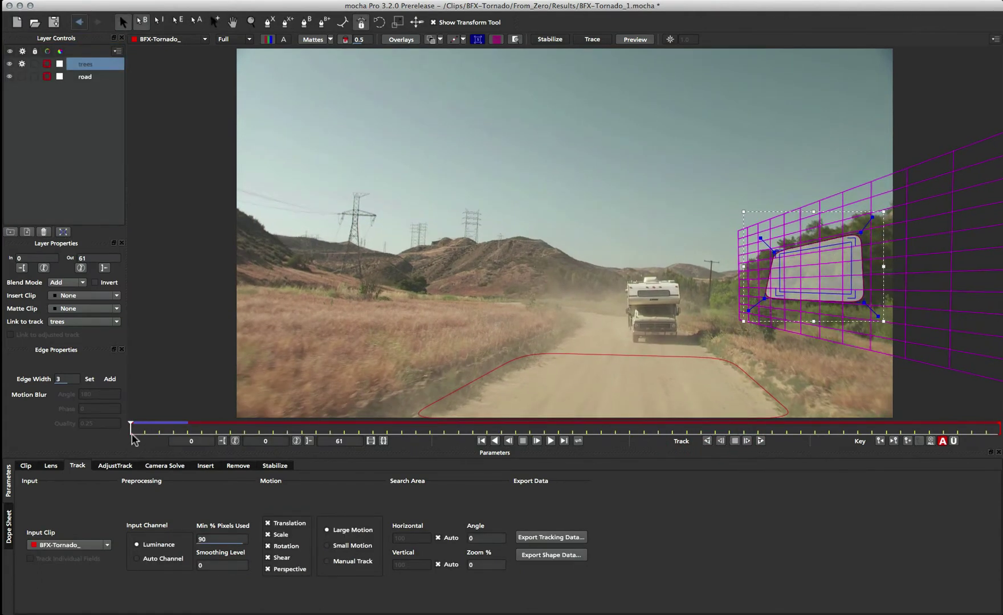
left_click_drag(131, 427, 187, 427)
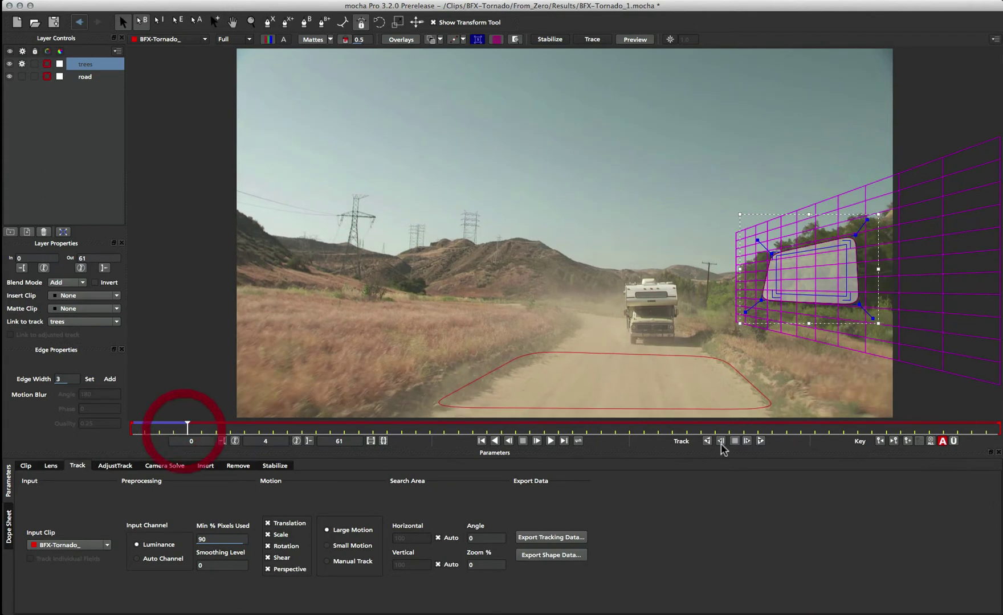
left_click(760, 441)
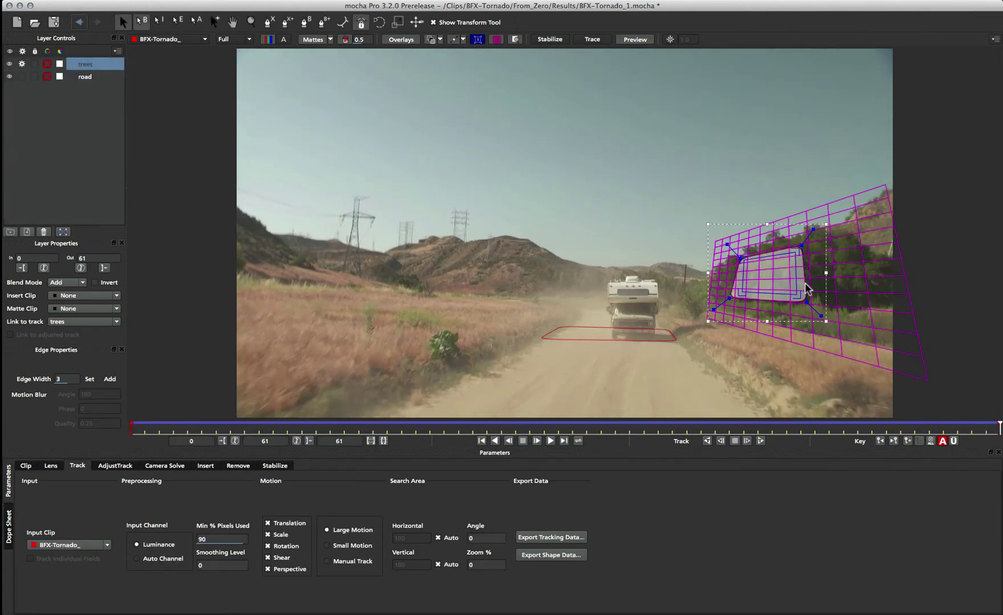
Return to frame 0 and draw a closed X-spline around the slope of the distant hill below the pylons.
left_click_drag(950, 427, 3, 376)
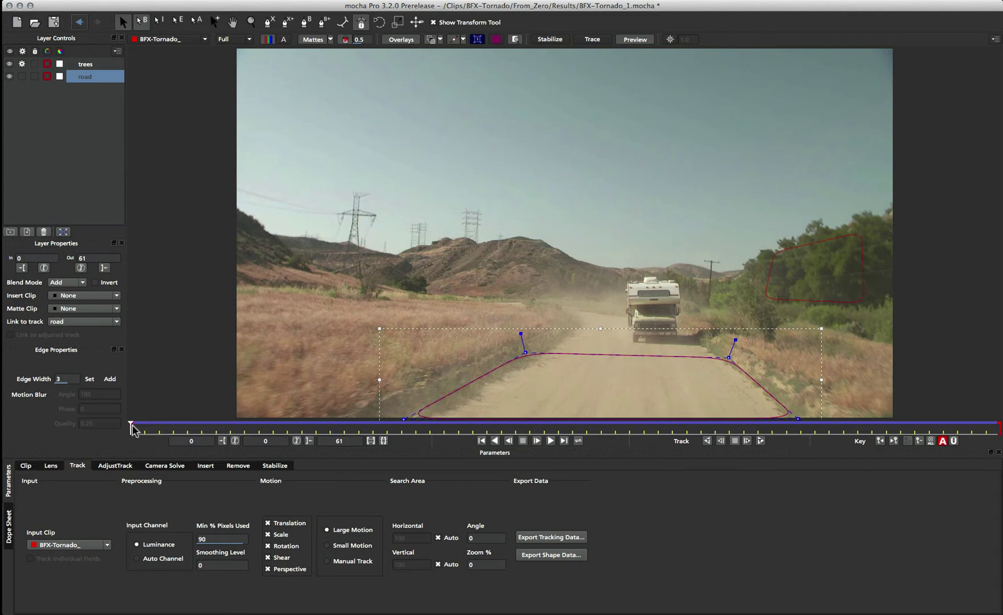
left_click_drag(130, 426, 20, 405)
left_click(275, 21)
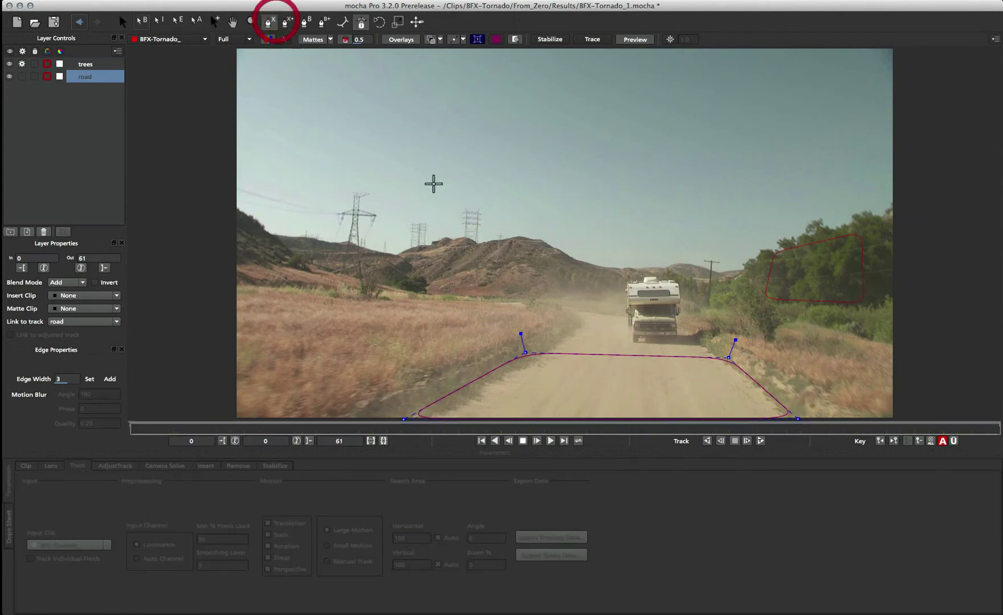
left_click(471, 243)
left_click(423, 261)
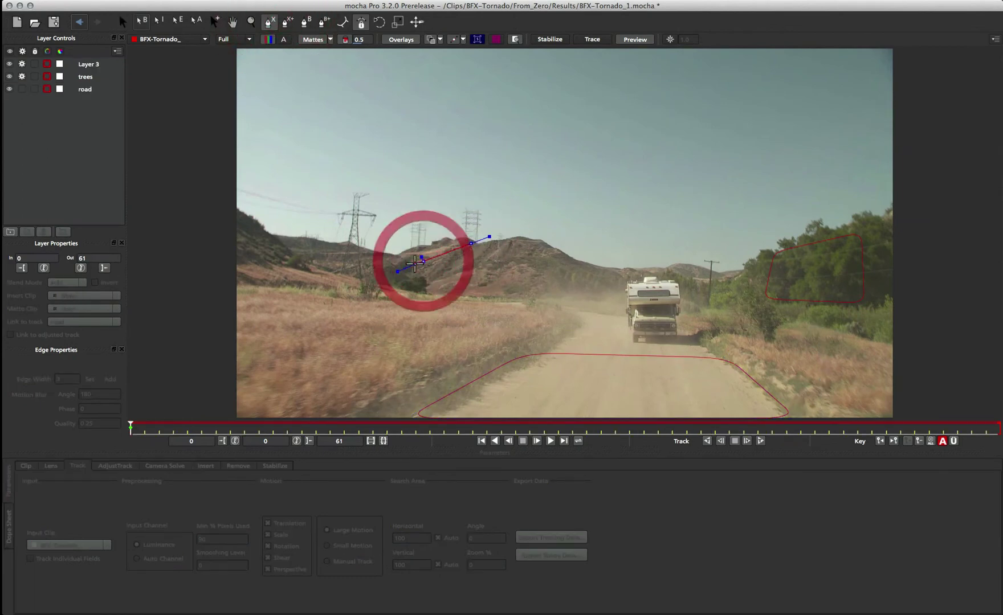
left_click(425, 278)
left_click(440, 283)
left_click(470, 277)
left_click(490, 264)
left_click(495, 239)
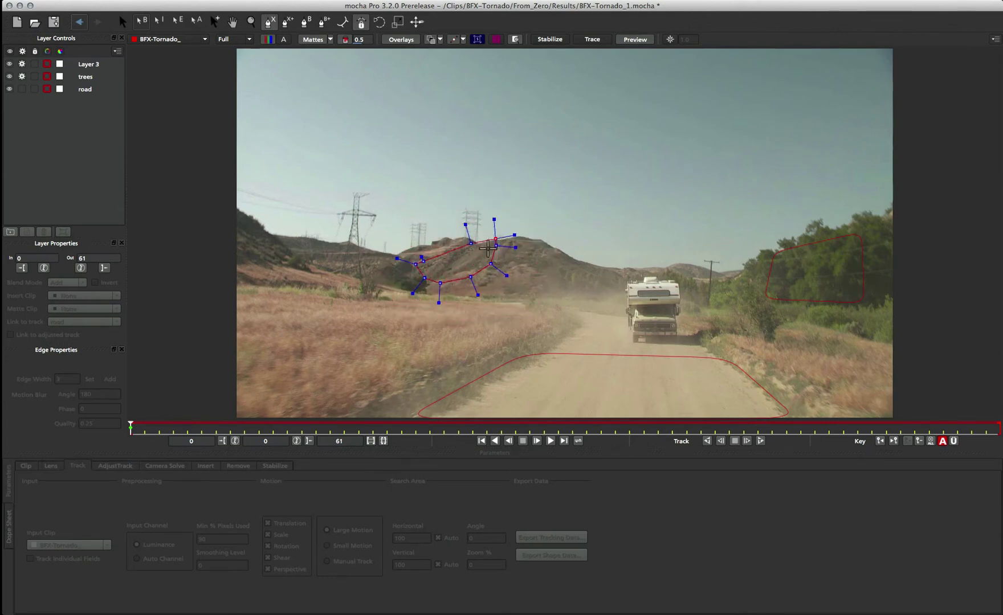
right_click(496, 239)
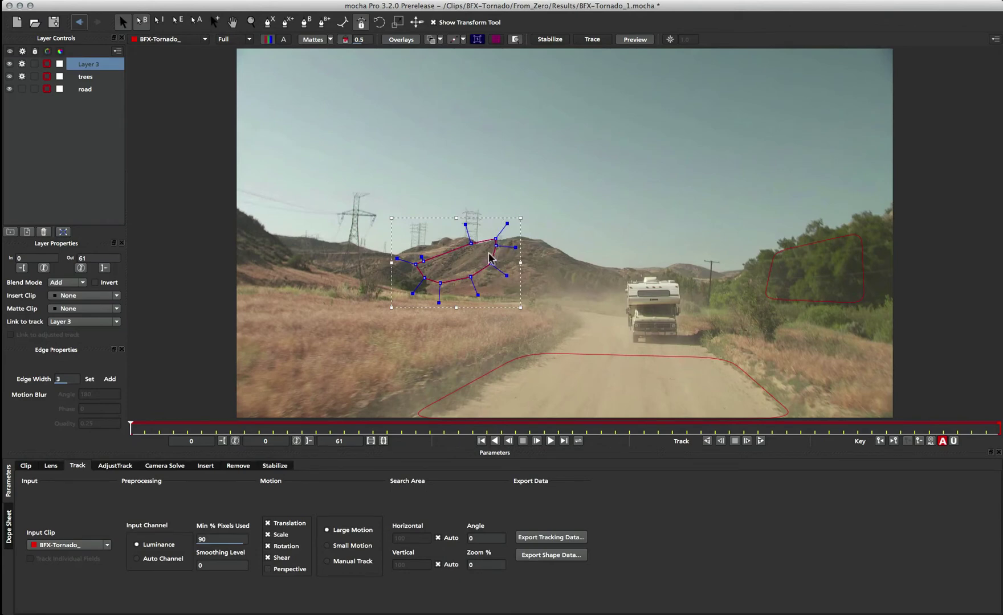
Show the new layer's surface, fit its corners to the hill slope and enable Perspective motion.
left_click(481, 38)
left_click(478, 39)
mouse_move(451, 245)
left_mouse_down()
mouse_move(426, 279)
mouse_move(482, 275)
mouse_move(486, 257)
mouse_move(441, 254)
mouse_move(471, 275)
mouse_move(476, 256)
mouse_move(440, 255)
mouse_move(479, 257)
mouse_move(472, 278)
mouse_move(433, 274)
mouse_move(443, 254)
left_mouse_up()
mouse_move(438, 264)
left_mouse_down()
mouse_move(472, 262)
mouse_move(461, 256)
mouse_move(452, 273)
left_mouse_up()
left_click(287, 570)
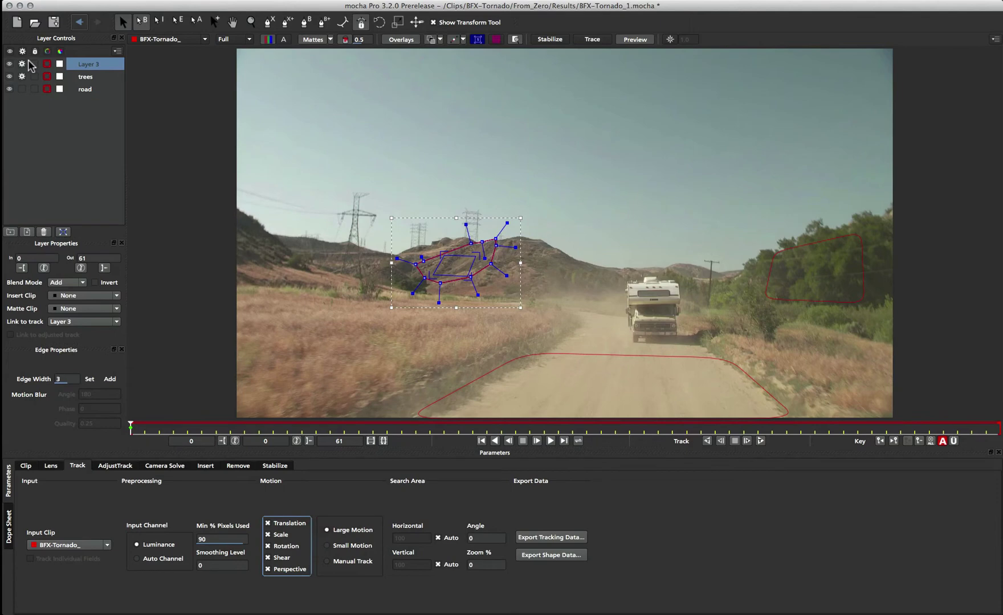
Turn off processing for the trees layer and rename Layer 3 to back hill.
left_click(22, 78)
left_click(88, 64)
double_click(88, 64)
type("back hill")
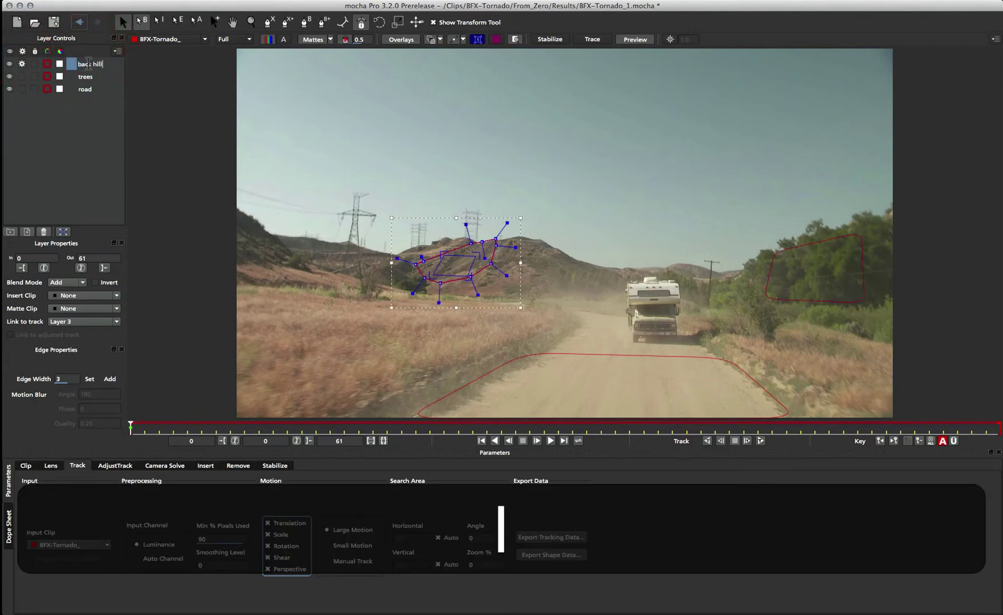
key("Return")
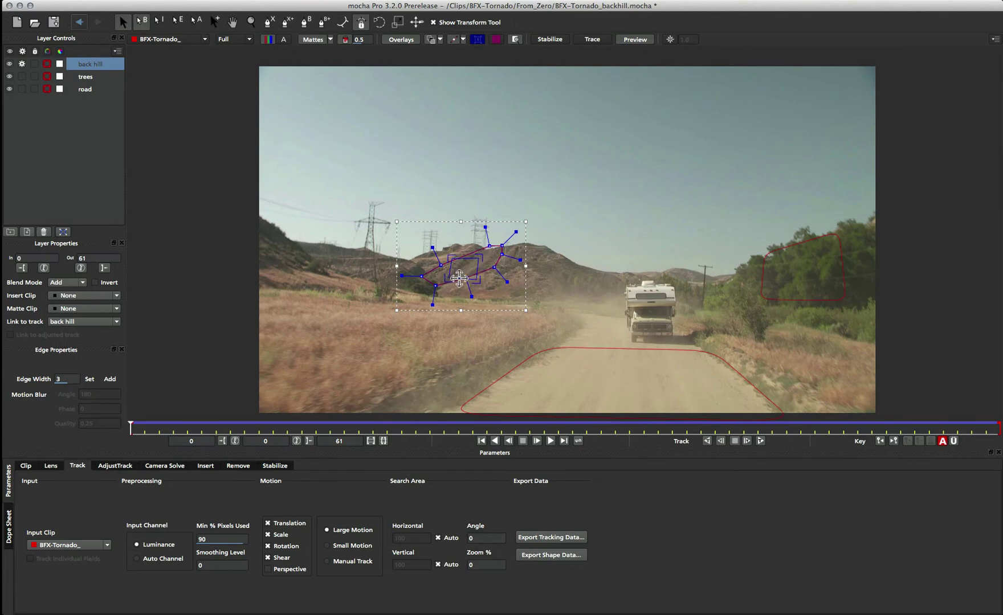
Examine the back hill, road and trees surfaces in turn, play the clip briefly and return to frame 0.
mouse_move(459, 278)
left_mouse_down()
mouse_move(451, 261)
mouse_move(469, 265)
left_mouse_up()
left_click(561, 350)
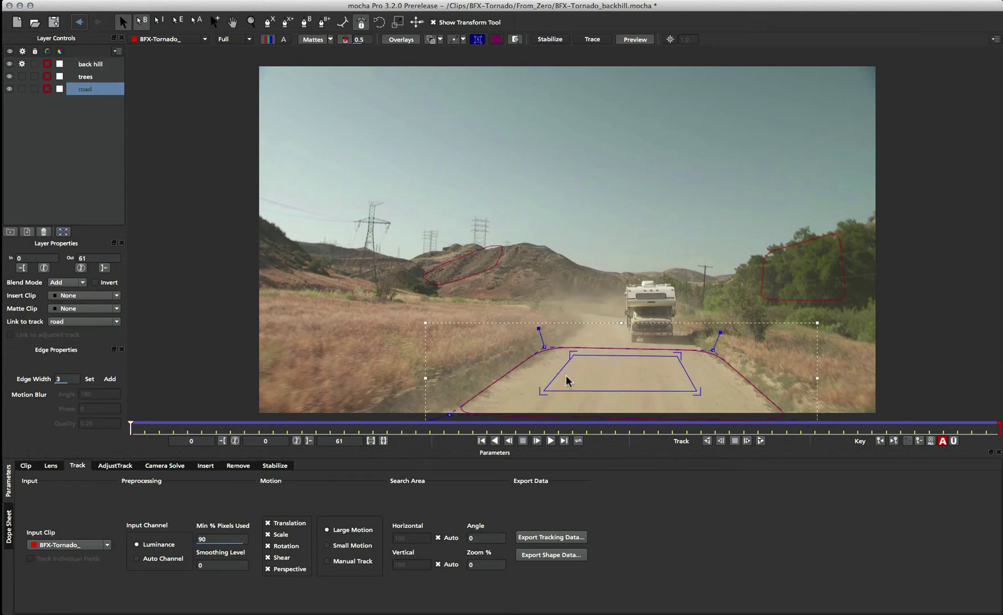
left_click(823, 300)
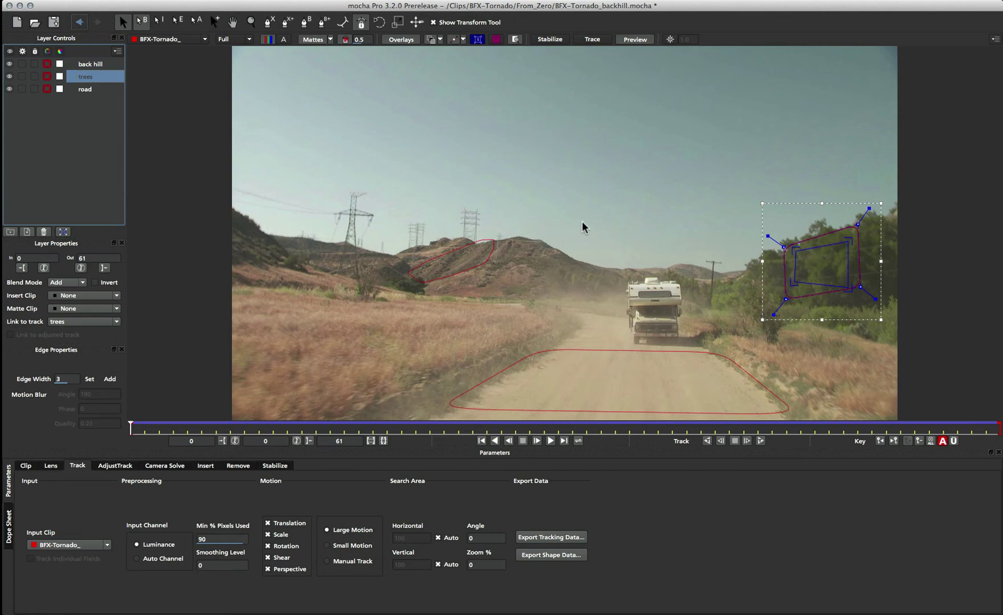
key("space")
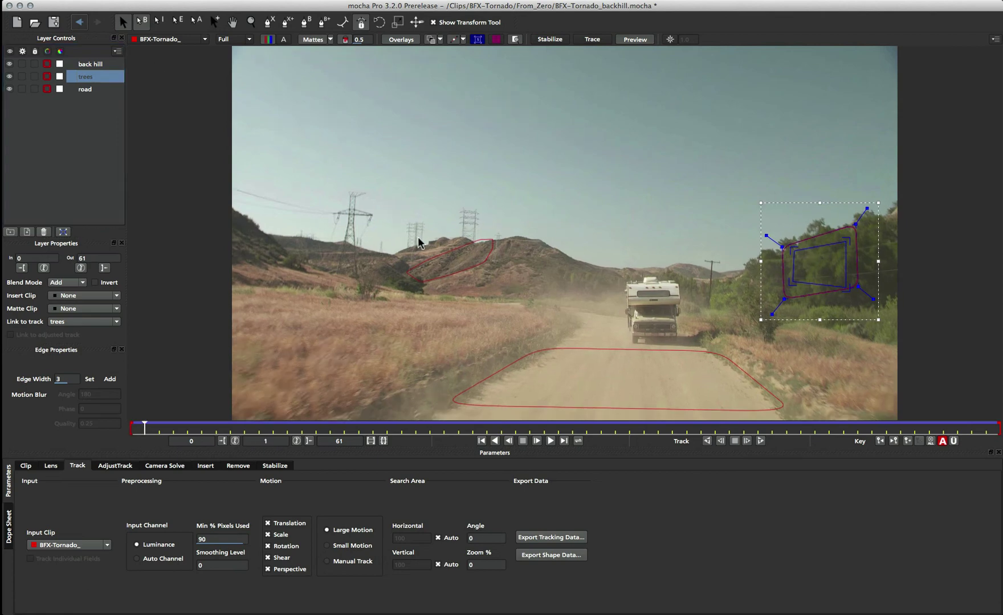
left_click(482, 442)
Select the back hill, trees and road layers together for the camera solve and return to frame 0.
left_click(91, 65)
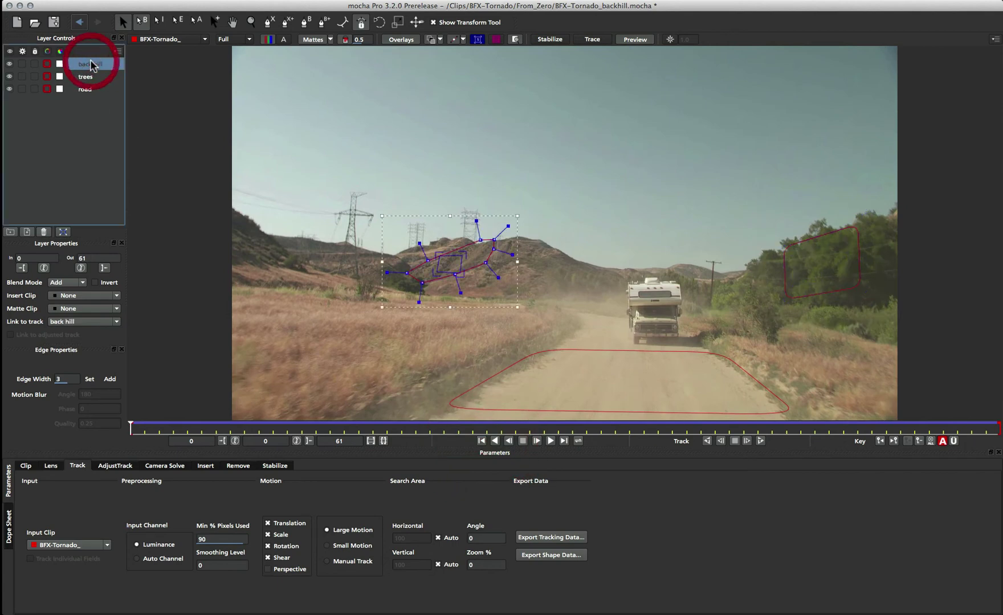
left_click(84, 89, "shift")
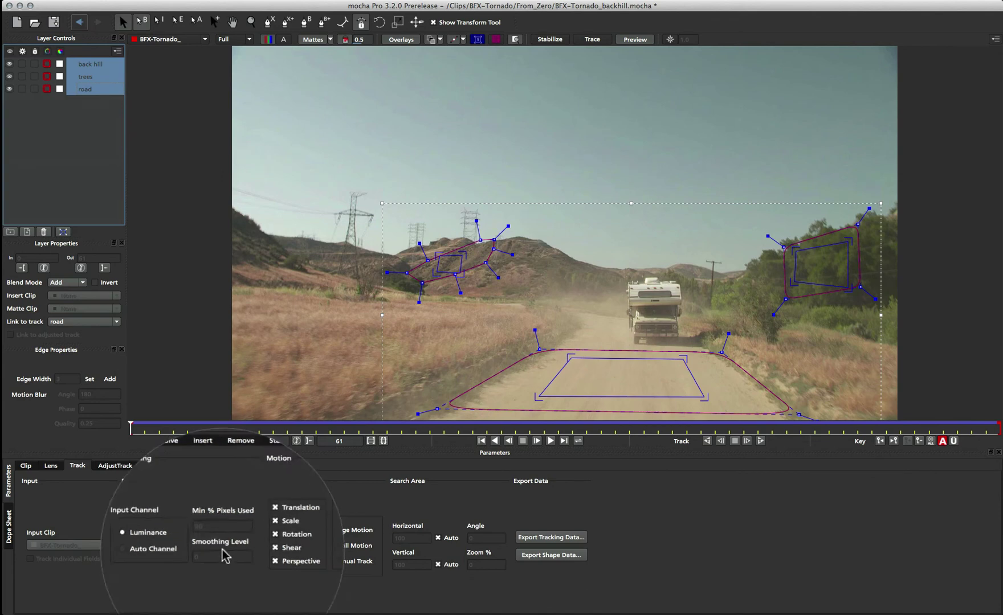
left_click(171, 464)
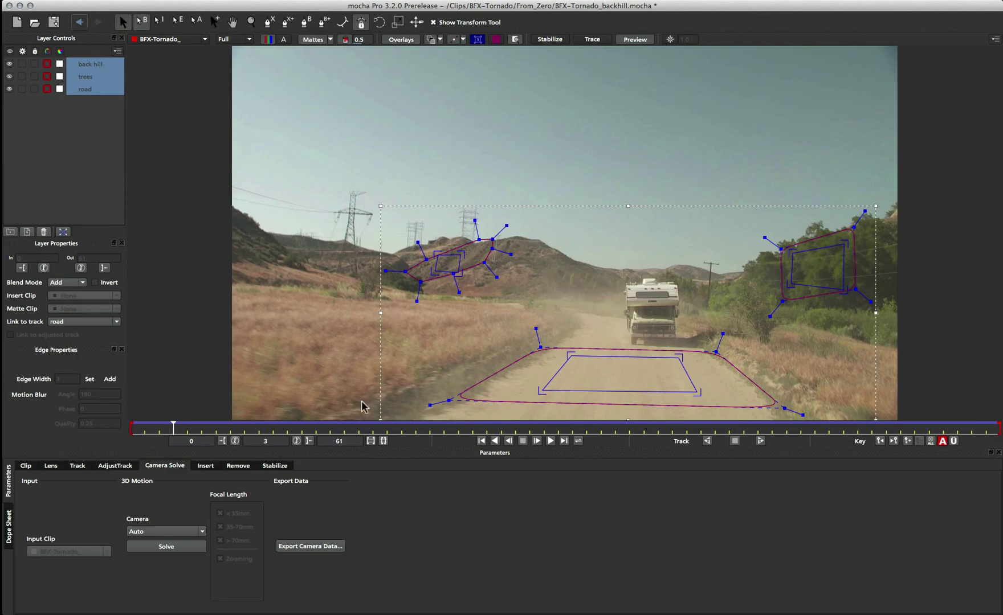
key("Left")
key("Left")
key("Left")
left_click_drag(127, 430, 116, 453)
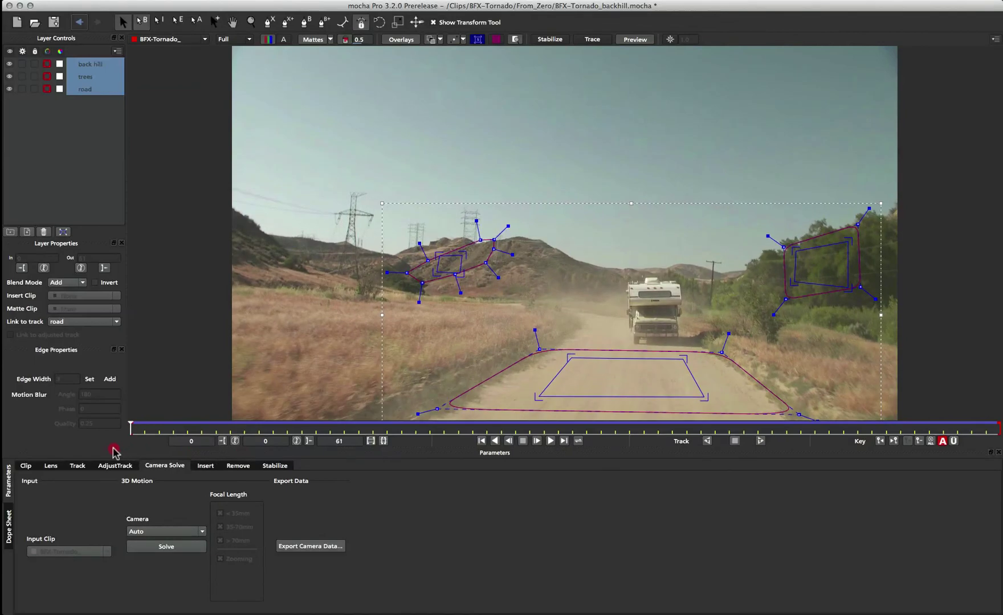
Set the solve camera to Large Parallax Change and include the < 35mm and > 70mm focal lengths.
left_click(146, 532)
left_click(156, 538)
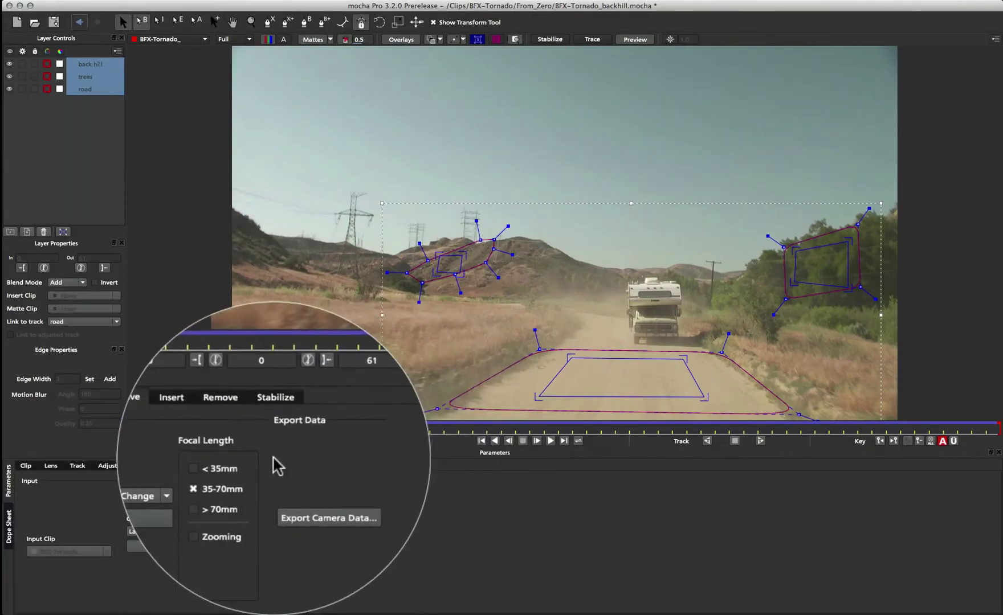
left_click(233, 461)
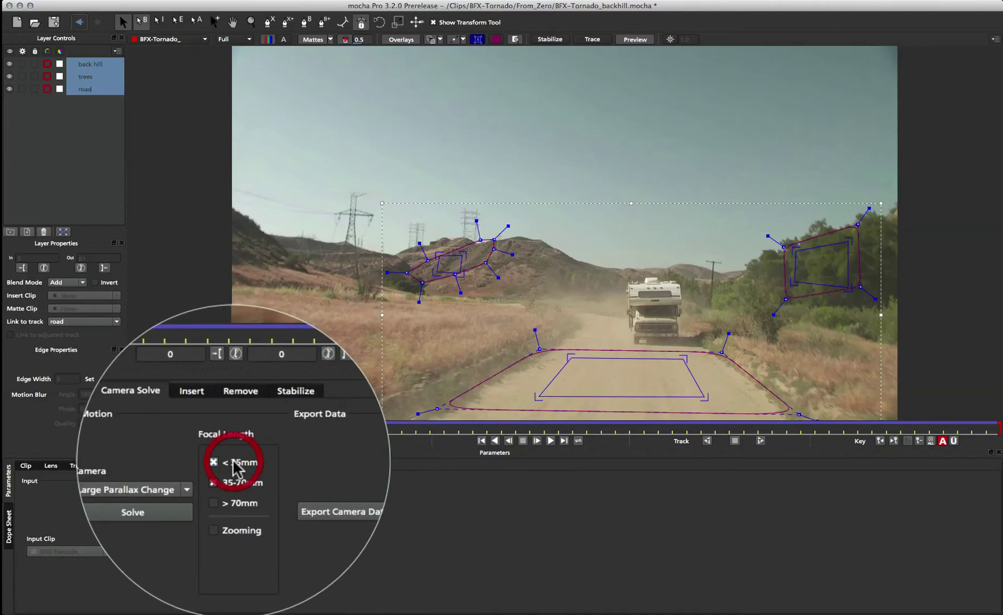
left_click(231, 504)
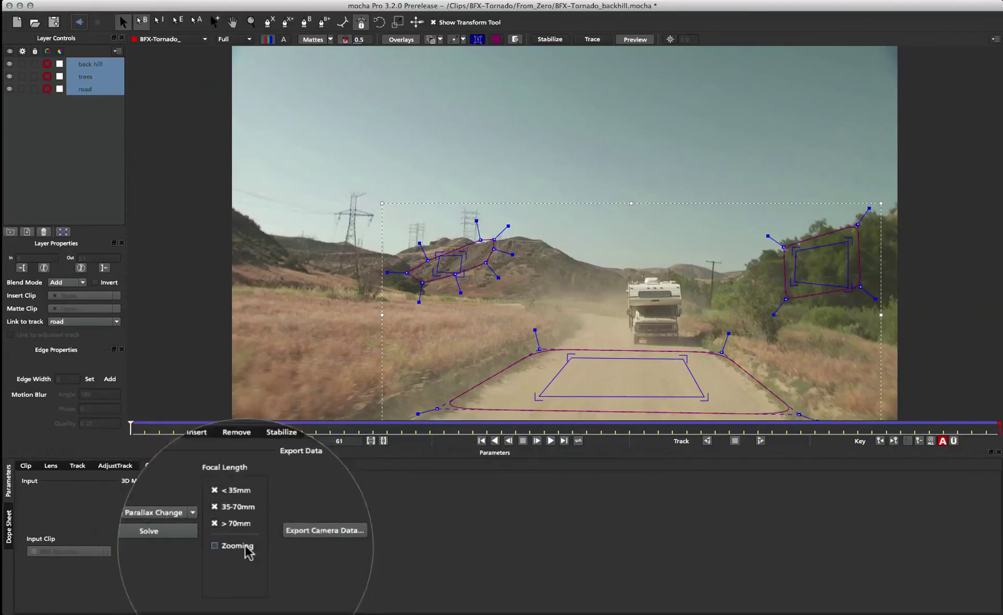
Save the project and solve the camera from the three selected layers.
key("super+s")
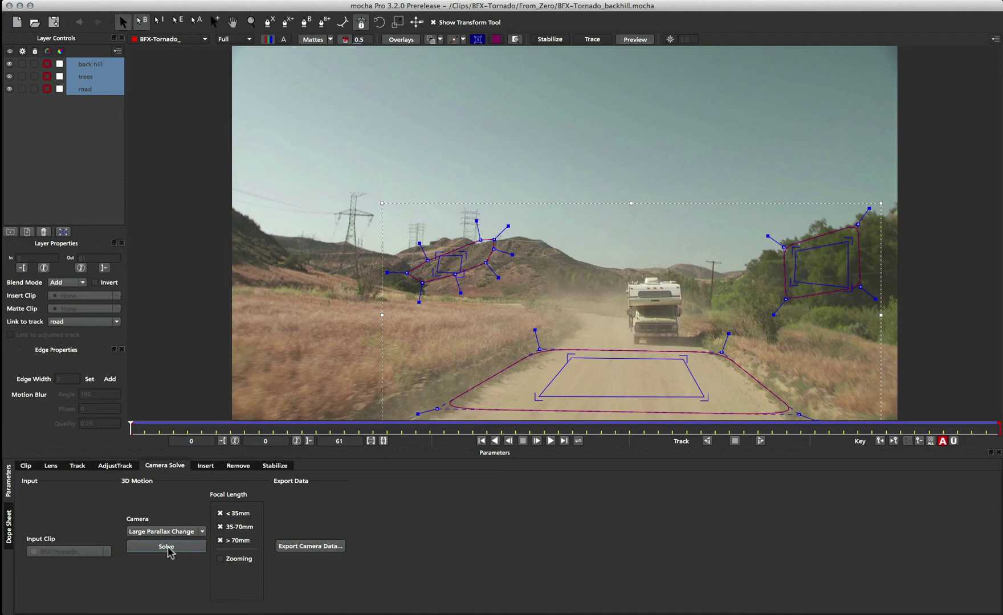
left_click(168, 547)
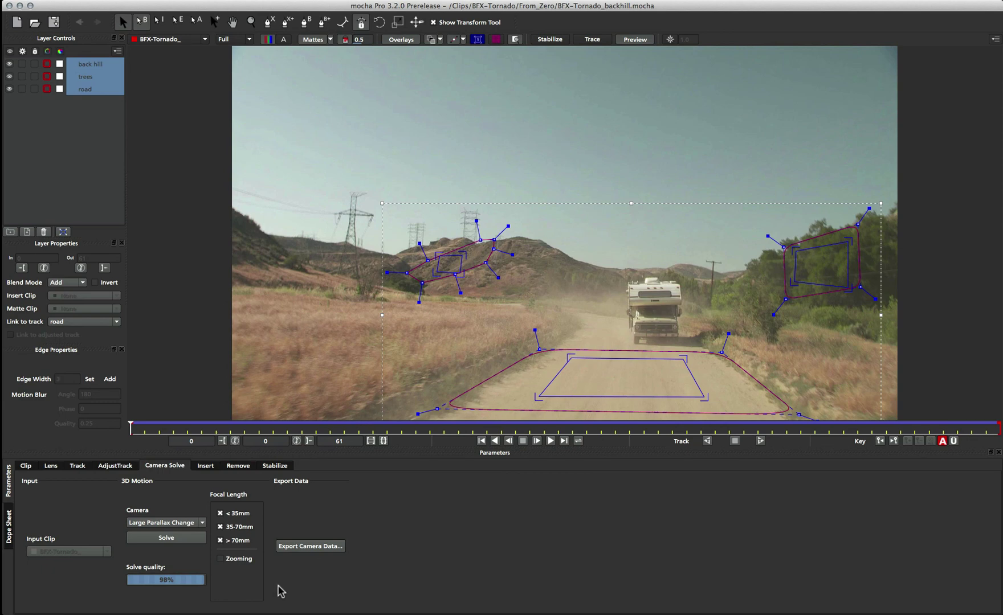
Export the camera data as FBX 6.1.0 3D Data for Nuke 6.3v7, saving it in From_Zero as BFX-Nuke.
left_click(301, 547)
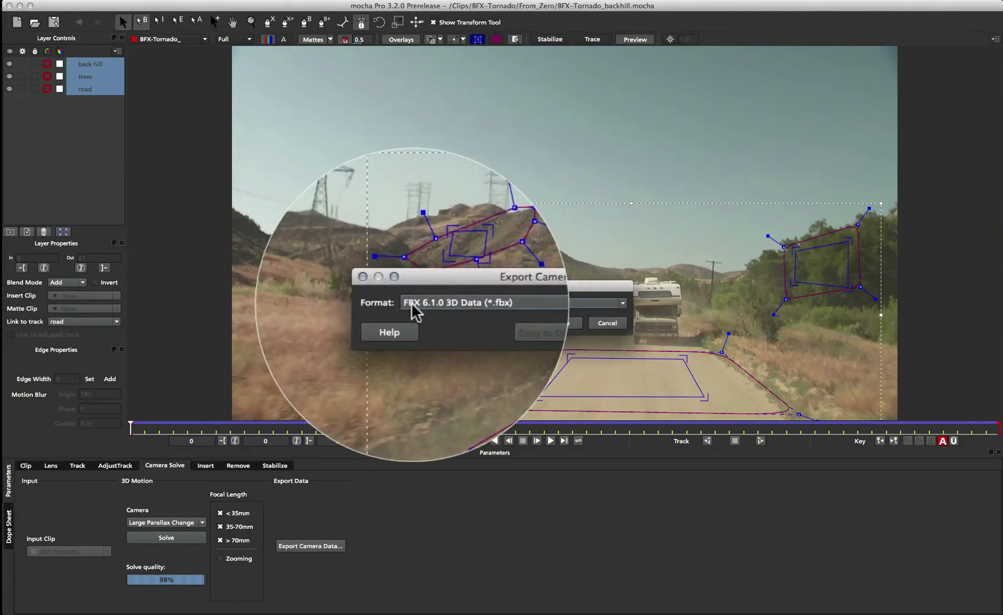
left_click(449, 301)
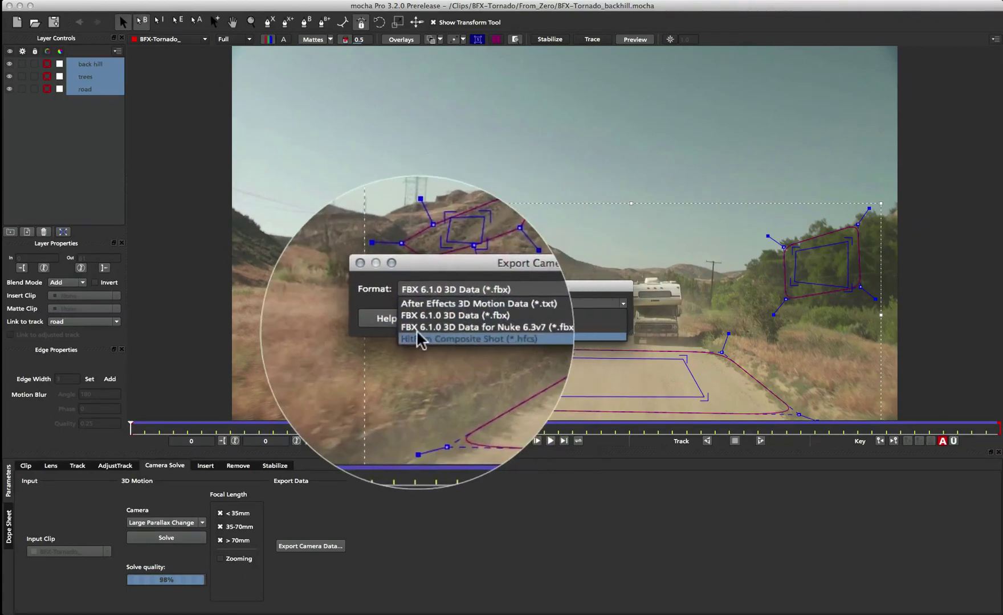
left_click(440, 327)
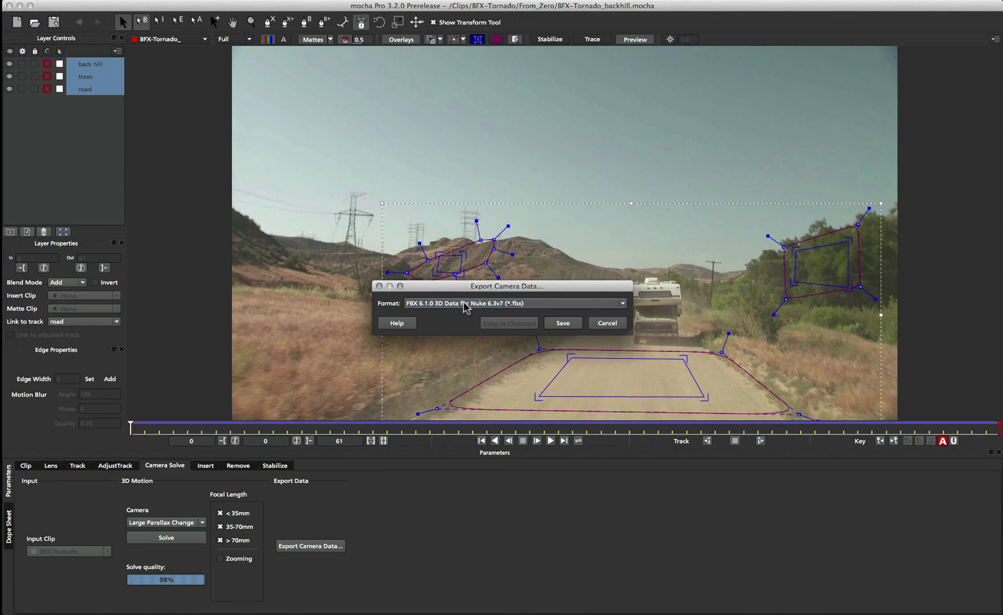
left_click(565, 324)
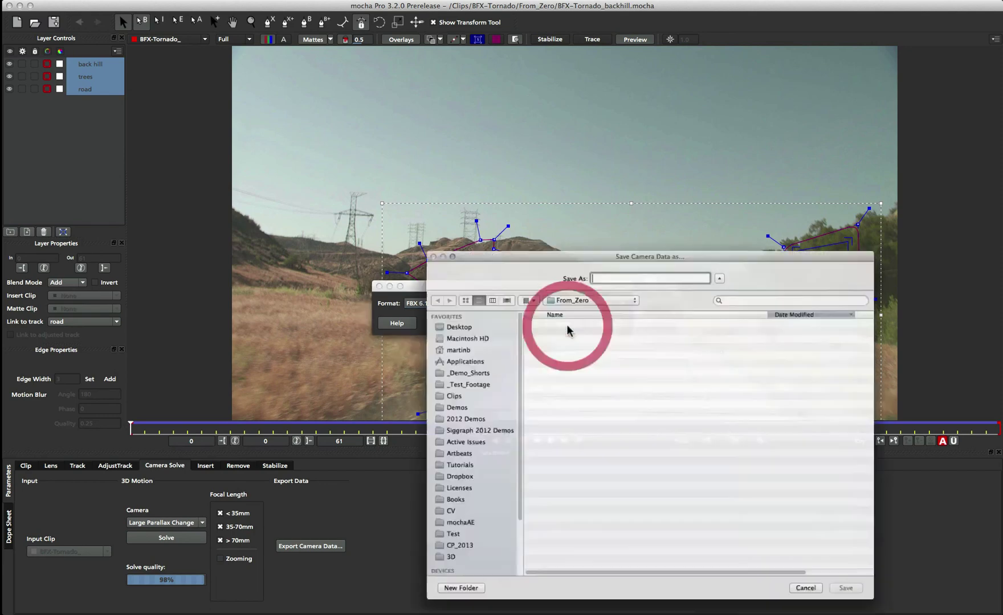
type("BFX-Nuke")
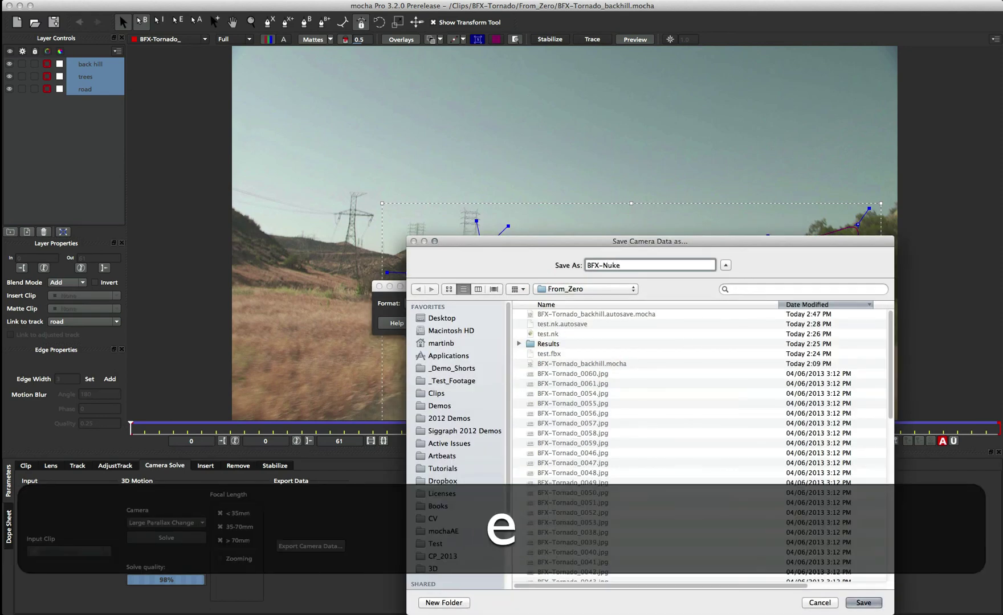
key("Return")
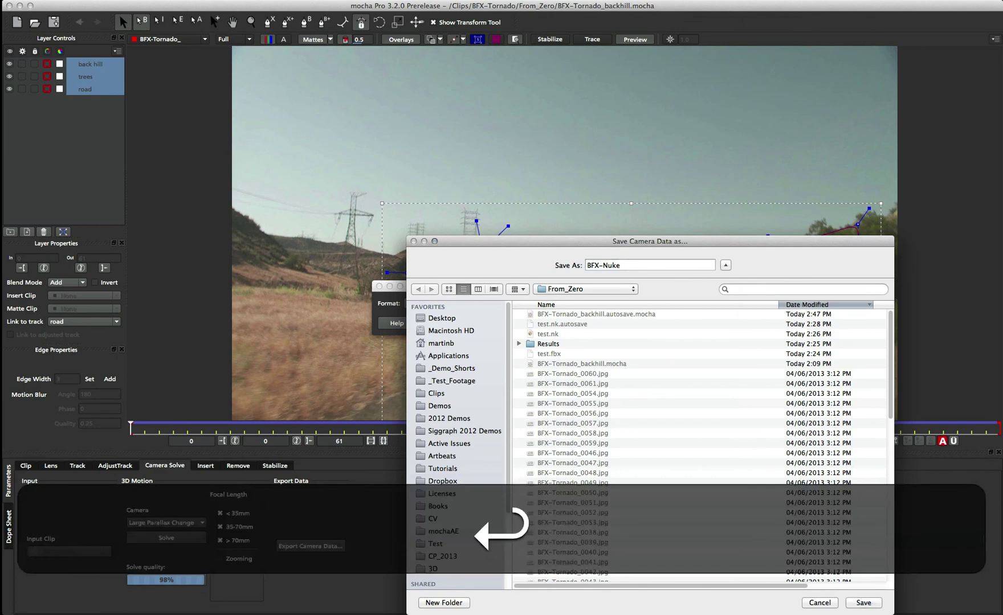